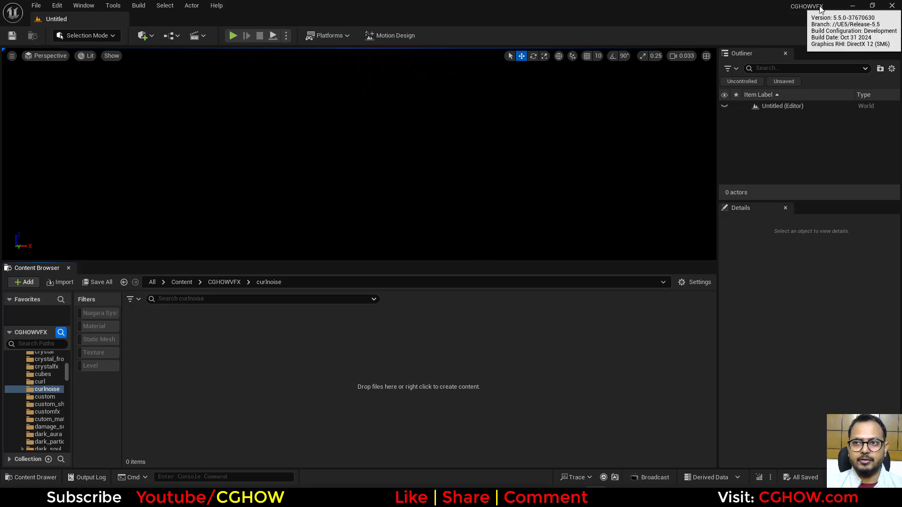
Create an empty Niagara System named FX in the curlnoise folder and open it in the Niagara editor.
{"action": "right_click", "coordinate": [202, 377]}
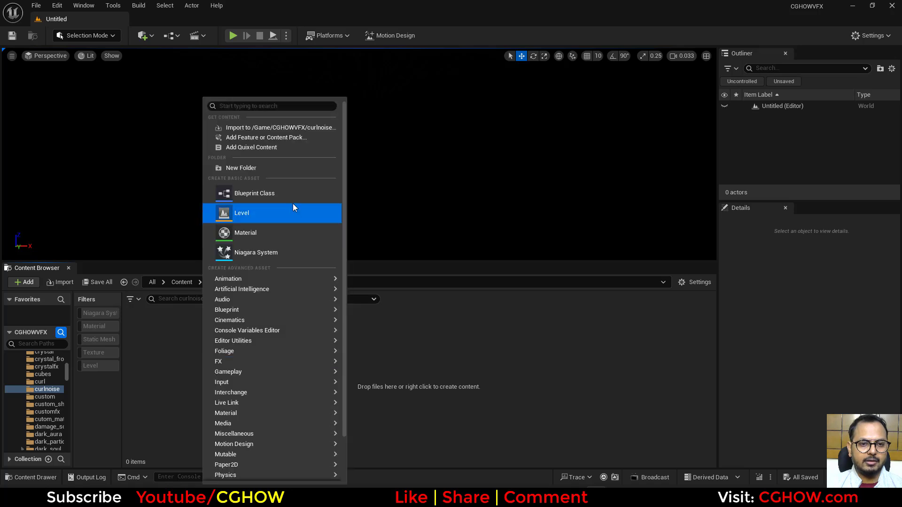
{"action": "left_click", "coordinate": [252, 254]}
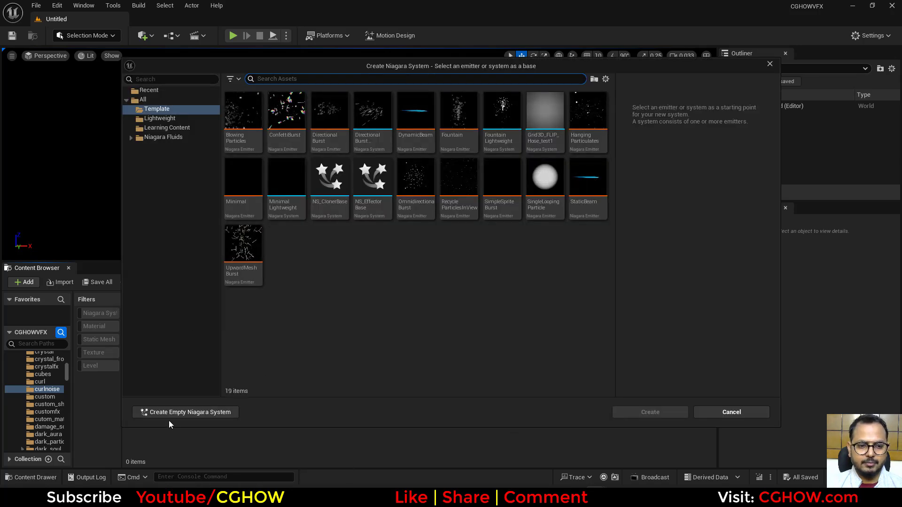
{"action": "left_click", "coordinate": [179, 415]}
{"action": "type", "text": "FX"}
{"action": "key", "text": "Return"}
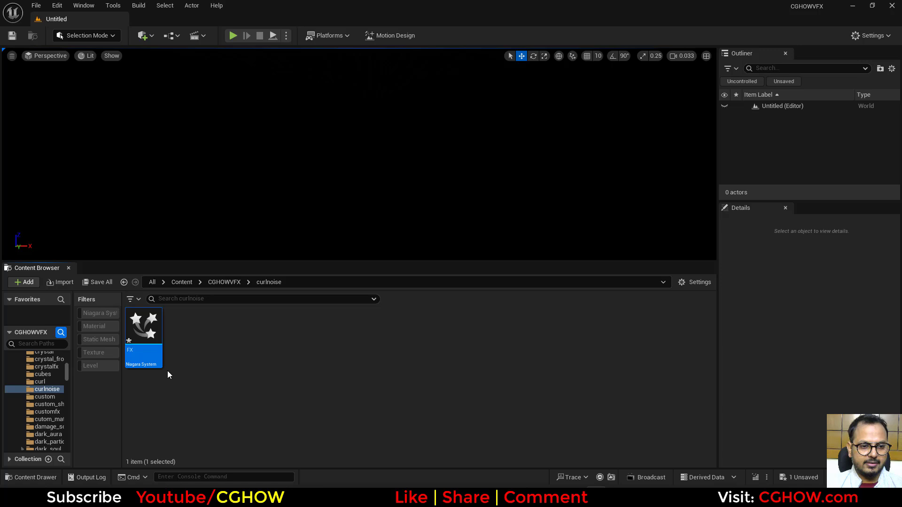
{"action": "double_click", "coordinate": [153, 345]}
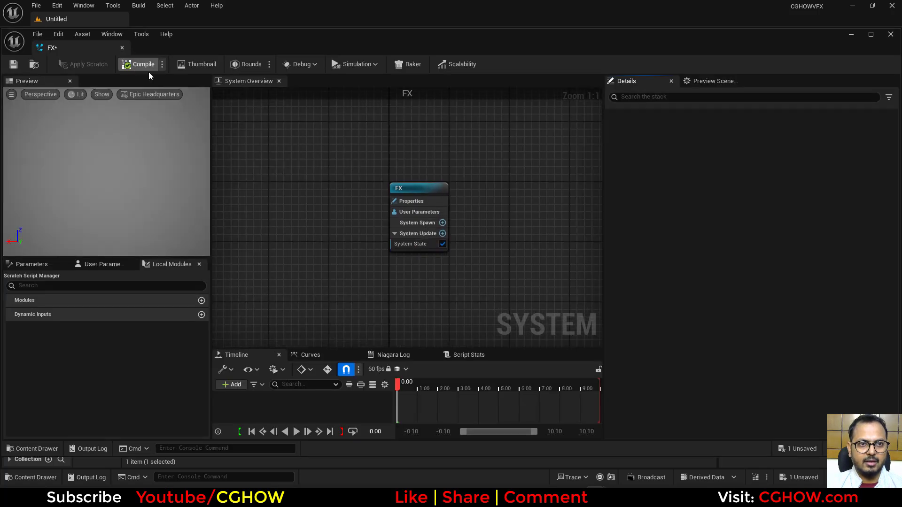
{"action": "right_click_drag", "start_coordinate": [482, 189], "coordinate": [389, 171]}
Add the Fountain emitter template to the FX system.
{"action": "right_click", "coordinate": [388, 171]}
{"action": "left_click", "coordinate": [386, 258]}
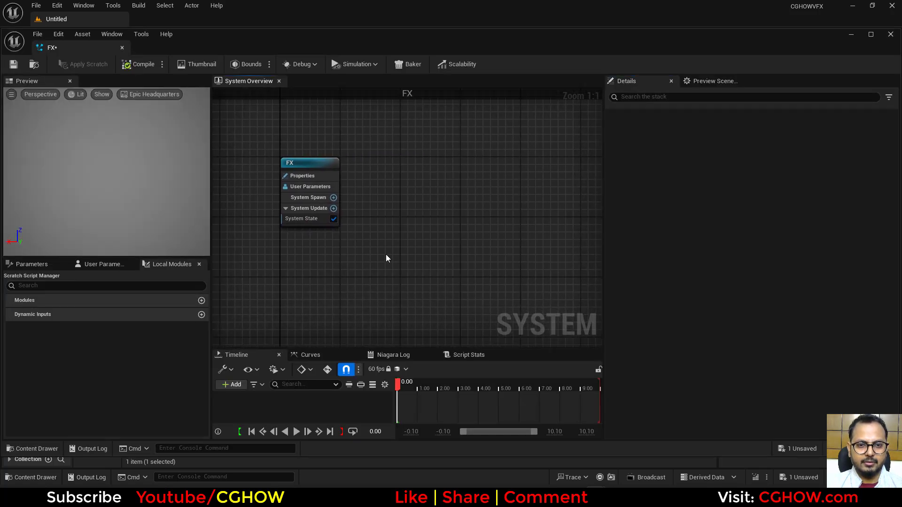
{"action": "left_click", "coordinate": [288, 177]}
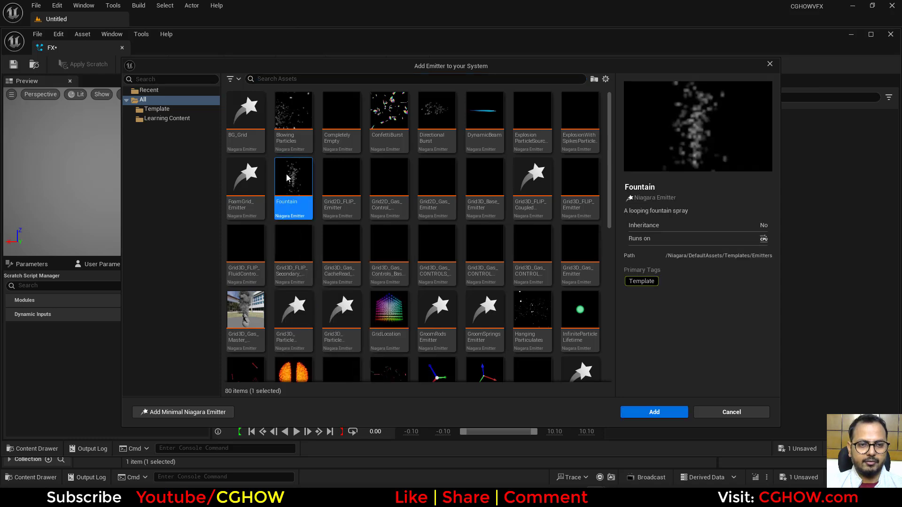
{"action": "double_click", "coordinate": [288, 177]}
Set the preview to Grey Wireframe, enlarge and centre the preview, and select Gravity Force.
{"action": "left_click_drag", "start_coordinate": [86, 54], "coordinate": [135, 23]}
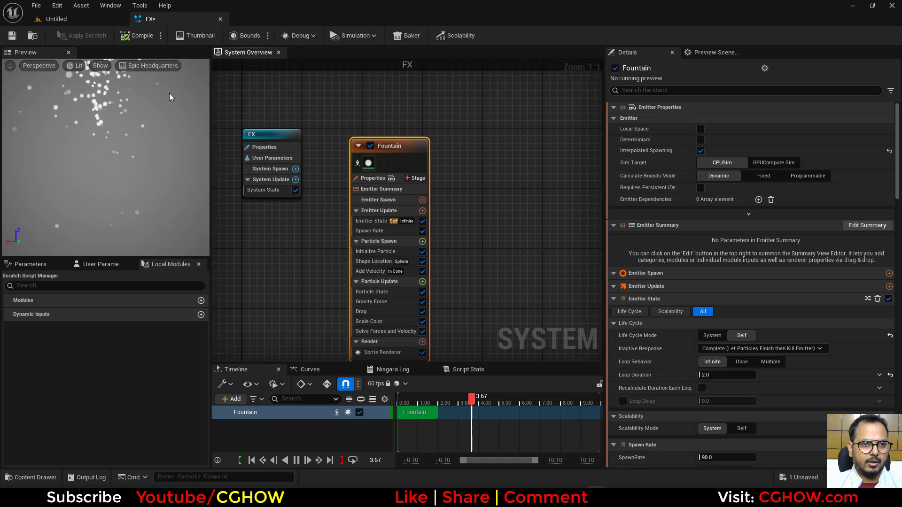
{"action": "left_click", "coordinate": [134, 66]}
{"action": "left_click", "coordinate": [150, 99]}
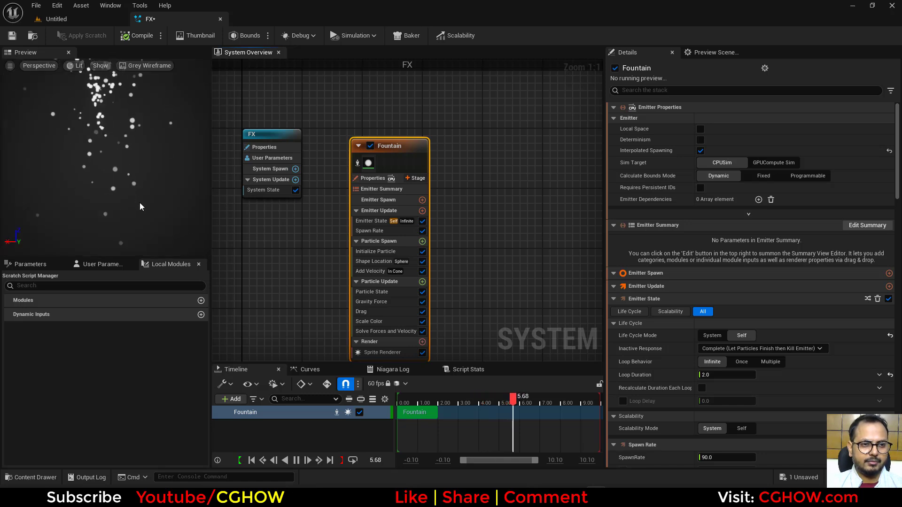
{"action": "left_click_drag", "start_coordinate": [210, 173], "coordinate": [269, 183]}
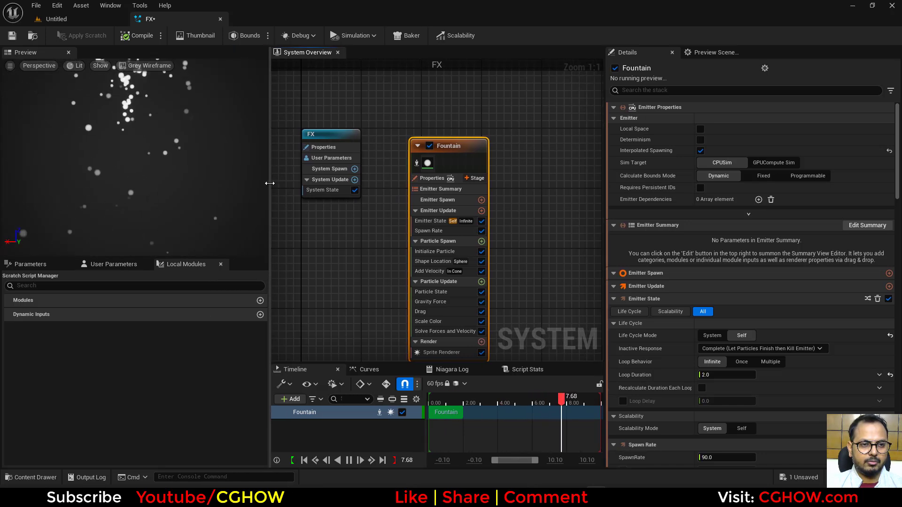
{"action": "middle_click_drag", "start_coordinate": [141, 118], "coordinate": [141, 178]}
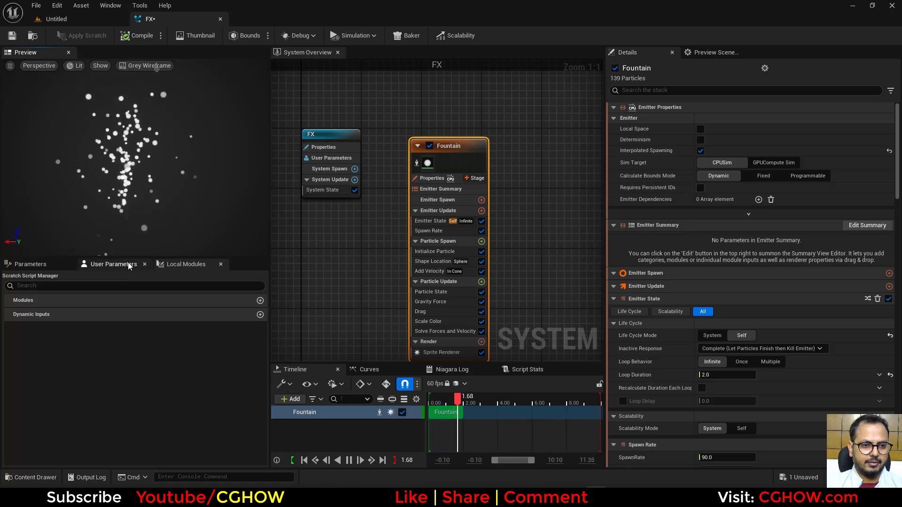
{"action": "left_click_drag", "start_coordinate": [128, 258], "coordinate": [137, 329]}
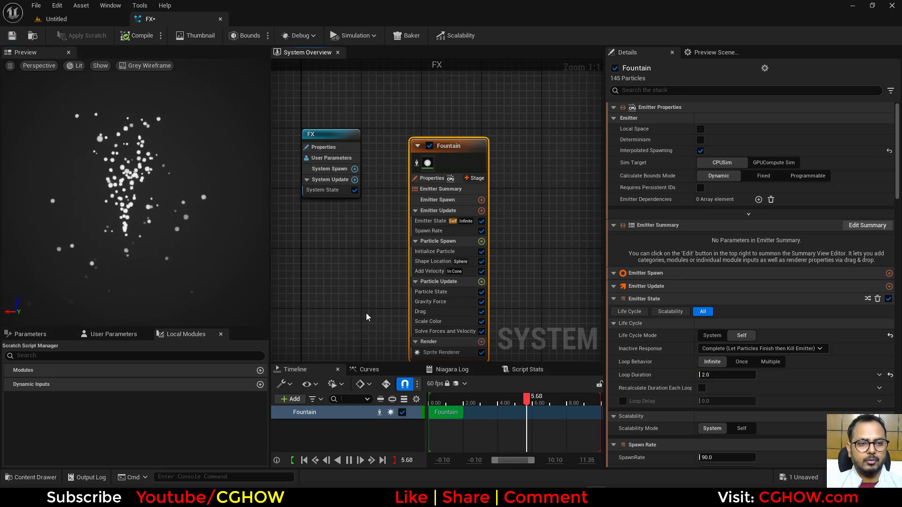
{"action": "right_click_drag", "start_coordinate": [443, 315], "coordinate": [413, 288]}
{"action": "left_click", "coordinate": [412, 275]}
Delete Gravity Force and set Add Velocity's cone angle to 0.
{"action": "key", "text": "Delete"}
{"action": "left_click", "coordinate": [395, 244]}
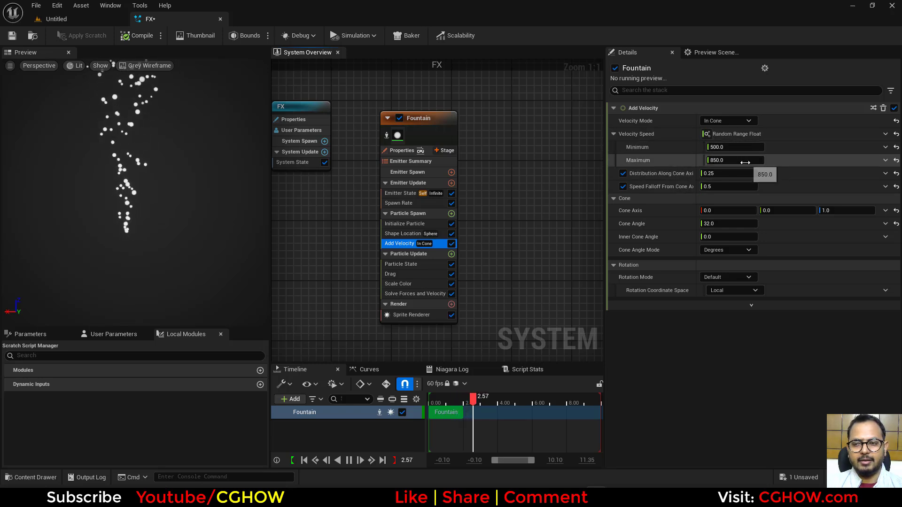
{"action": "left_click", "coordinate": [728, 224]}
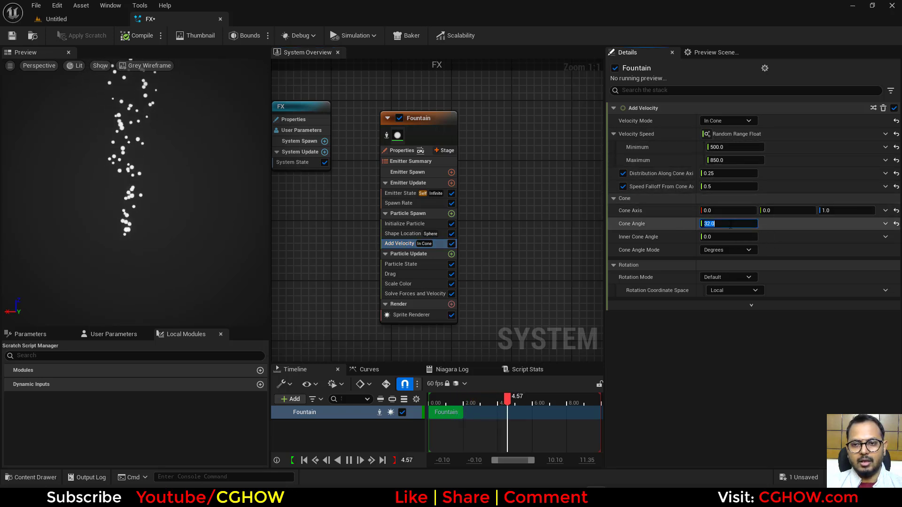
{"action": "type", "text": "0"}
{"action": "key", "text": "Return"}
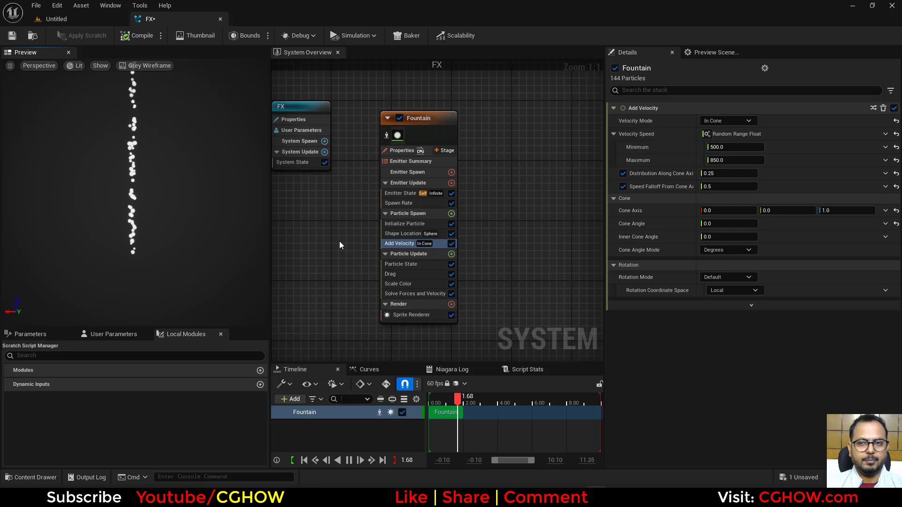
Set Add Velocity's speed minimum and maximum both to 200.
{"action": "left_click", "coordinate": [728, 147]}
{"action": "type", "text": "200"}
{"action": "key", "text": "Tab"}
{"action": "type", "text": "200"}
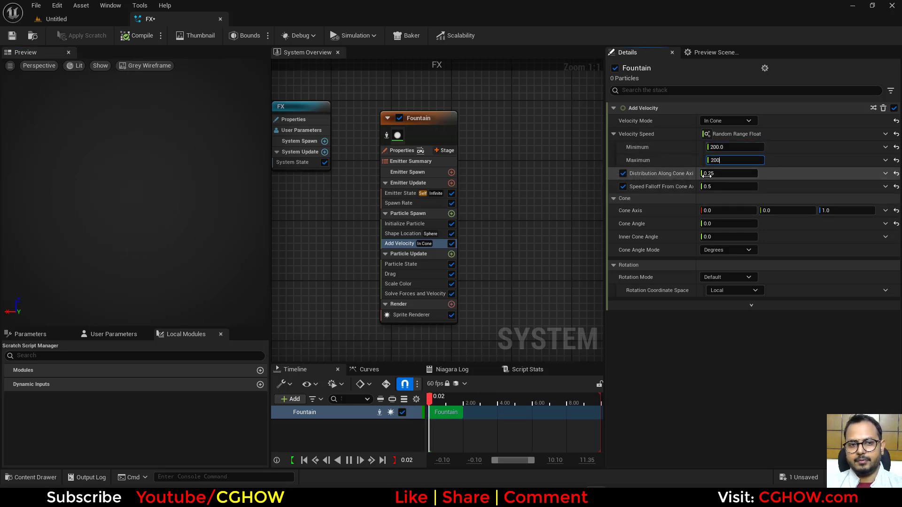
{"action": "key", "text": "Return"}
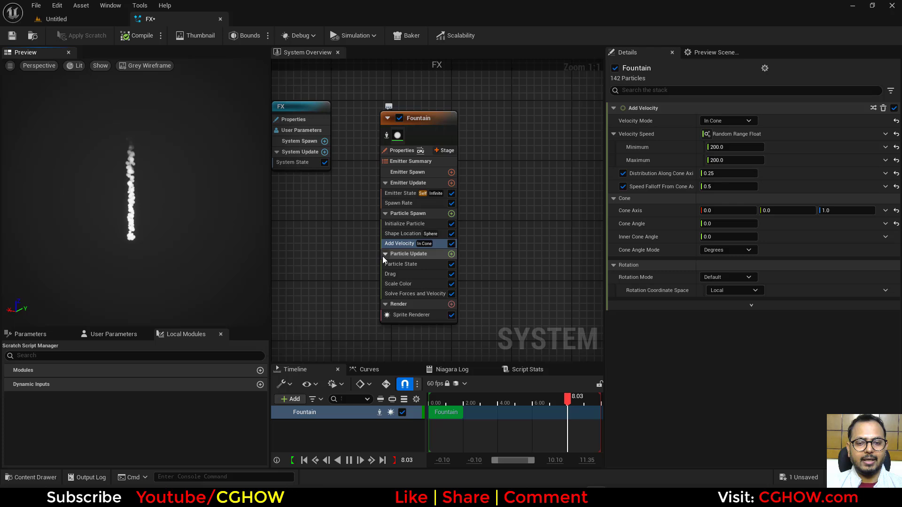
Add a Curl Noise Force module to Particle Update with noise strength 500 and frequency 10.
{"action": "left_click", "coordinate": [451, 253]}
{"action": "type", "text": "cur"}
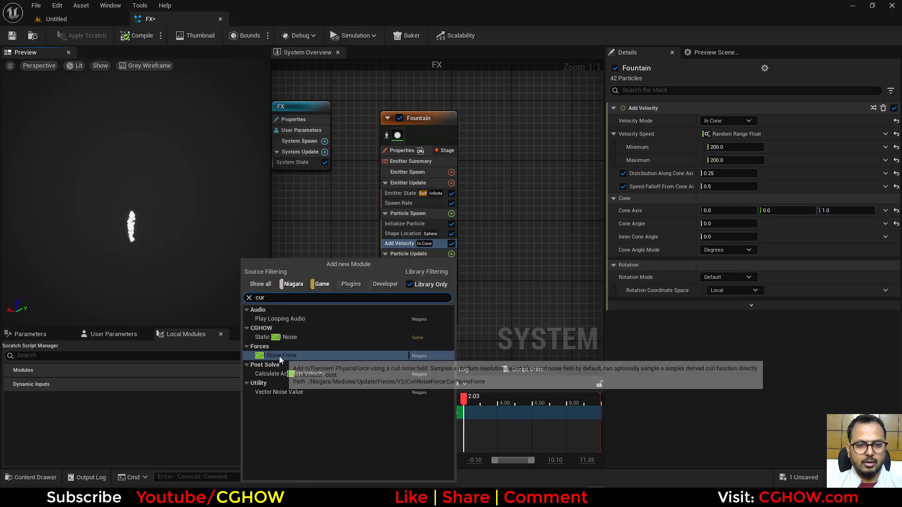
{"action": "left_click", "coordinate": [279, 355]}
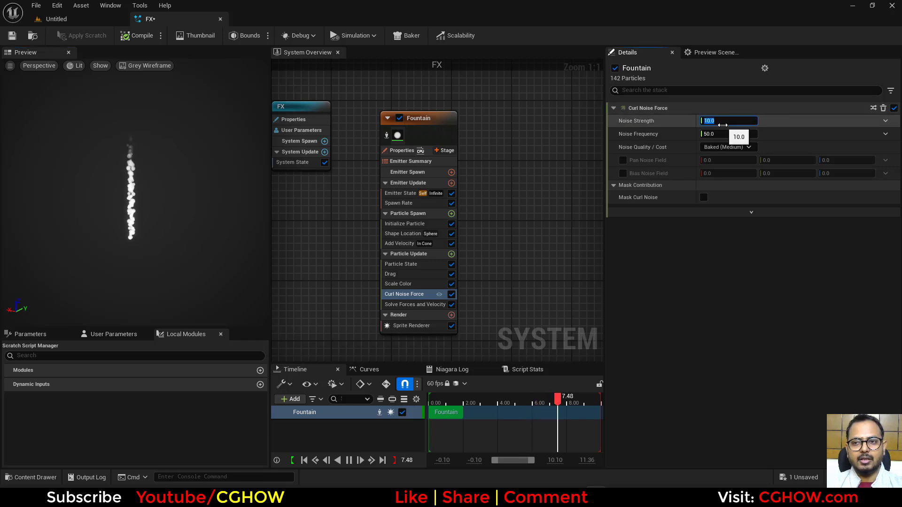
{"action": "key", "text": "Return"}
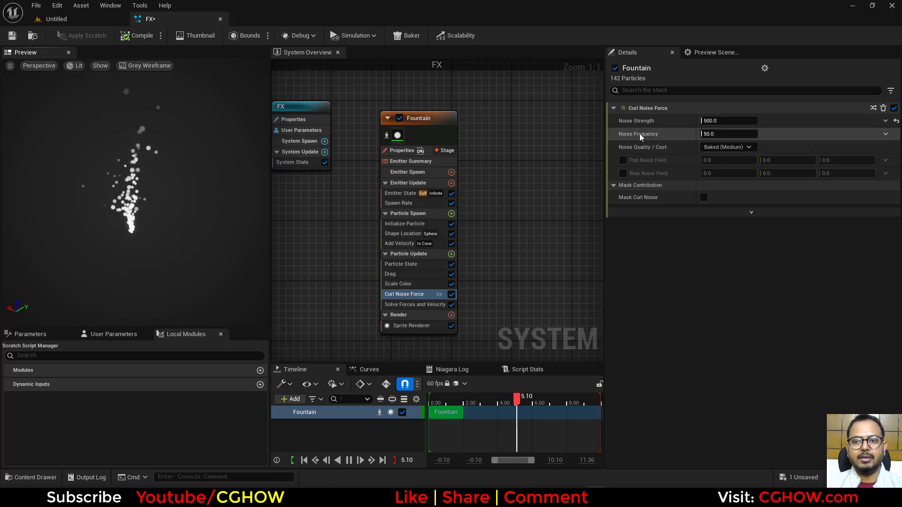
{"action": "type", "text": "10"}
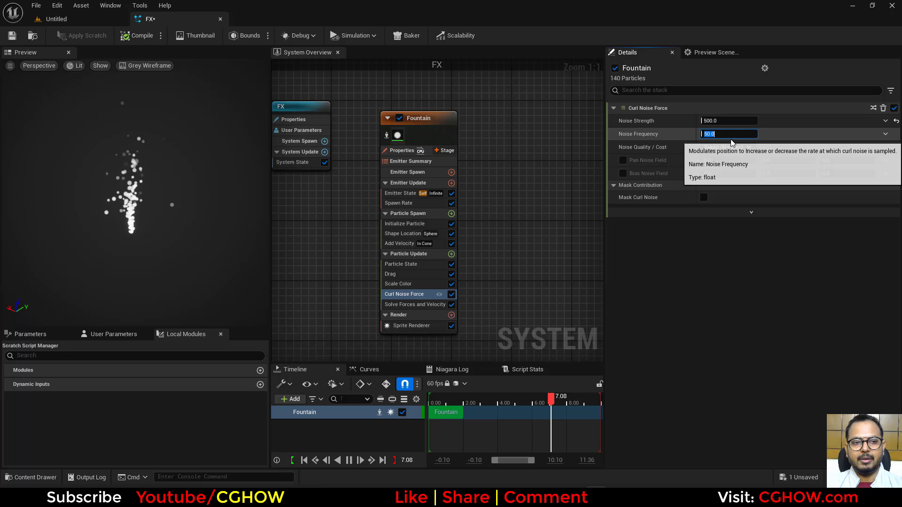
{"action": "key", "text": "Return"}
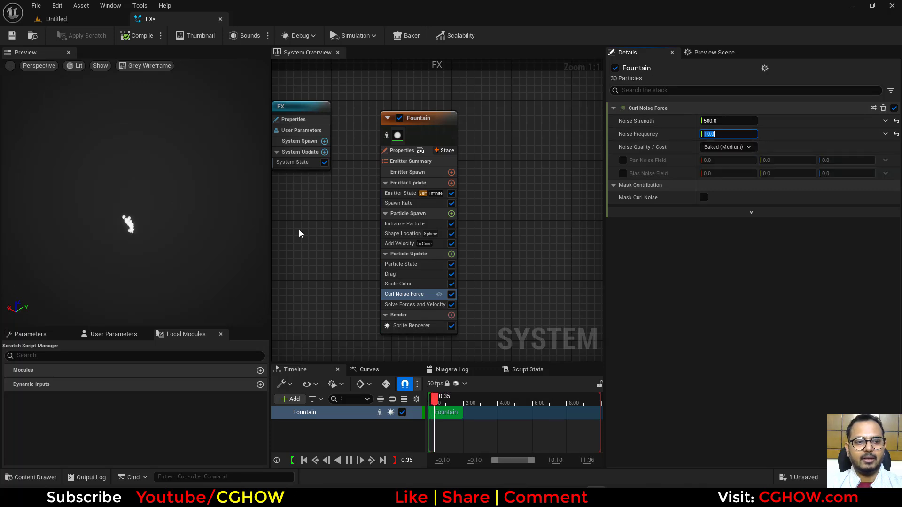
Enable Pan Noise Field on Curl Noise Force with X, Y, Z values 0.2, 0.5, 1.0.
{"action": "left_click", "coordinate": [622, 160]}
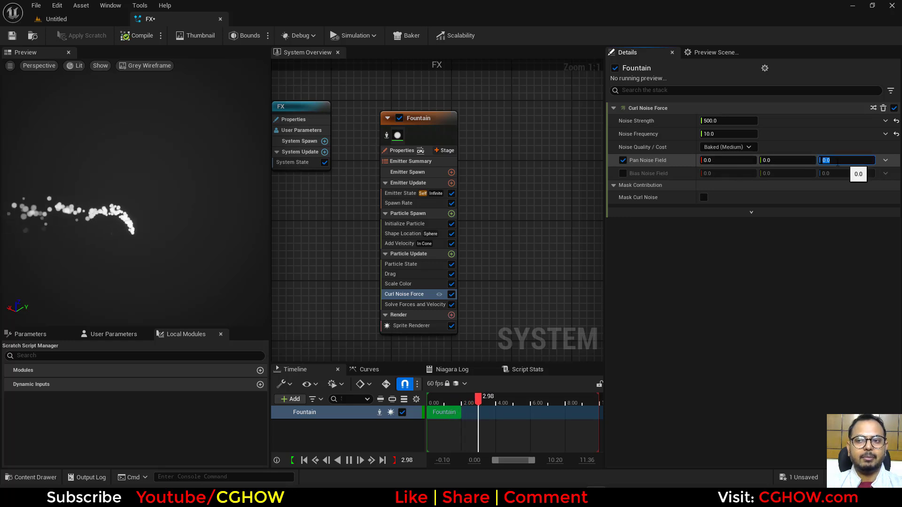
{"action": "left_click", "coordinate": [845, 160]}
{"action": "type", "text": "1"}
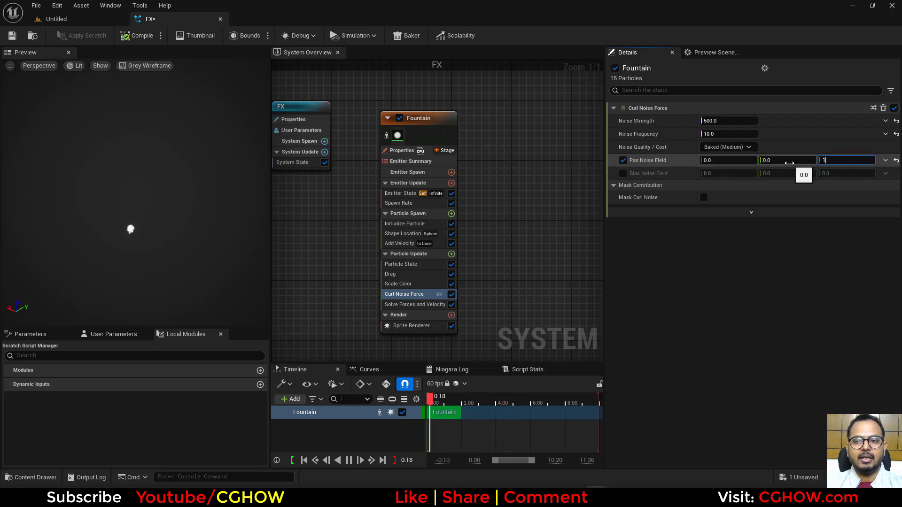
{"action": "left_click", "coordinate": [742, 161]}
{"action": "type", "text": ".2"}
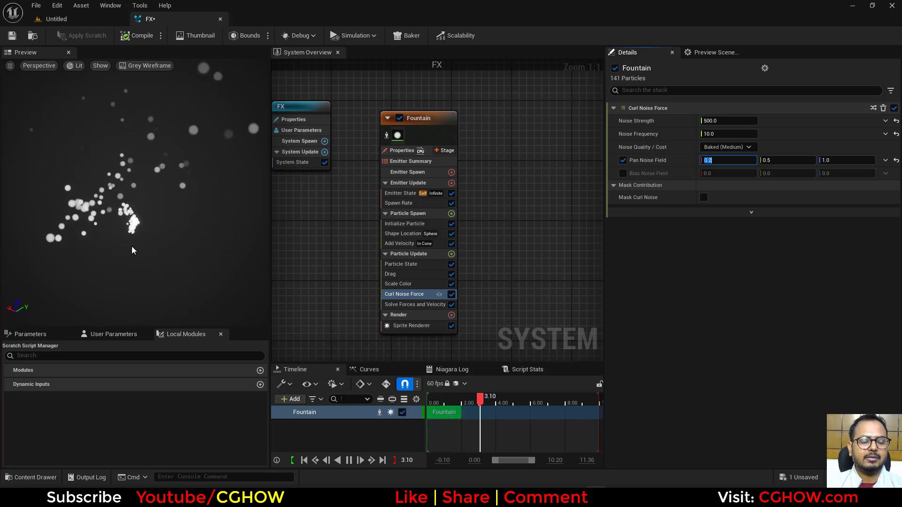
{"action": "left_click", "coordinate": [184, 255]}
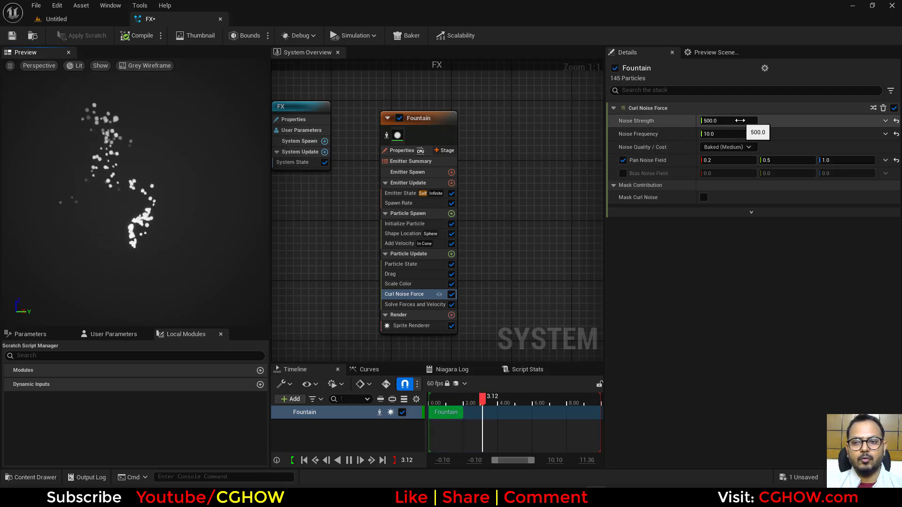
Try curl noise strengths of 50 and then 100.
{"action": "left_click", "coordinate": [739, 121]}
{"action": "type", "text": "50"}
{"action": "key", "text": "Return"}
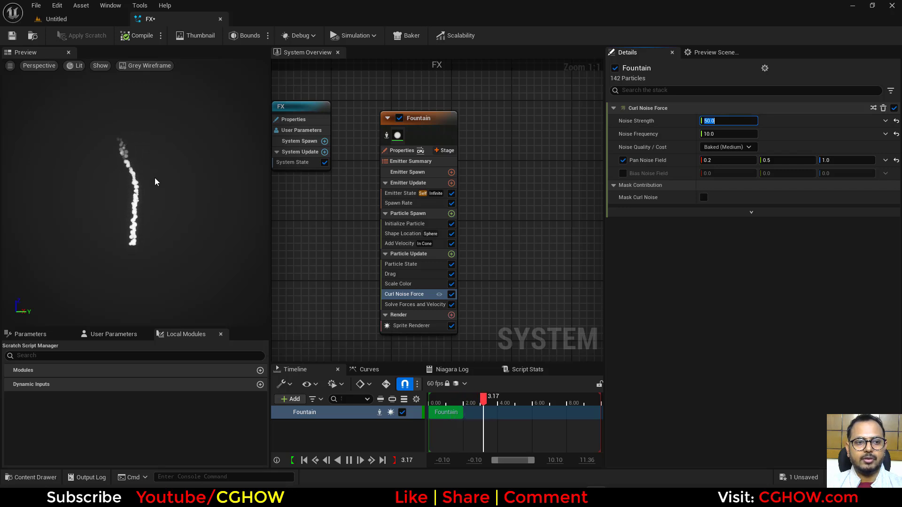
{"action": "type", "text": "100"}
{"action": "key", "text": "Return"}
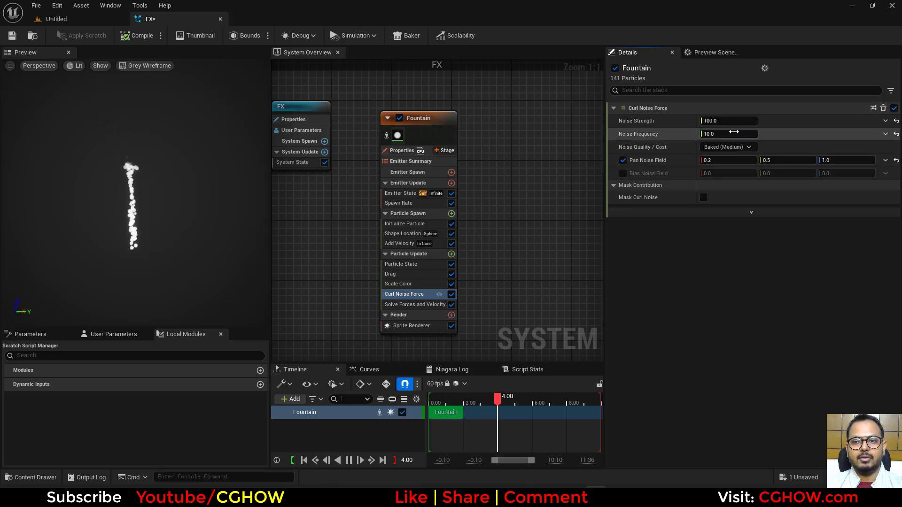
Try noise frequencies of 5 and 50, settling on 20.
{"action": "left_click", "coordinate": [734, 134]}
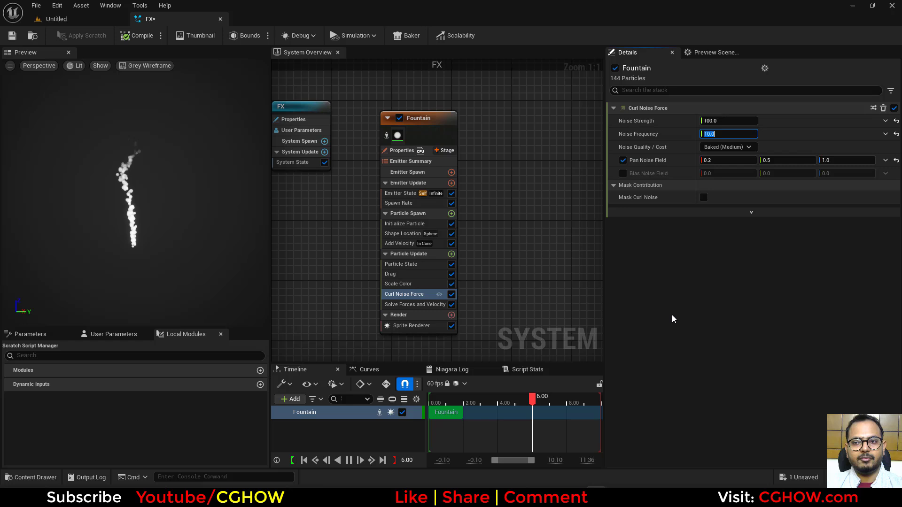
{"action": "type", "text": "5"}
{"action": "key", "text": "Return"}
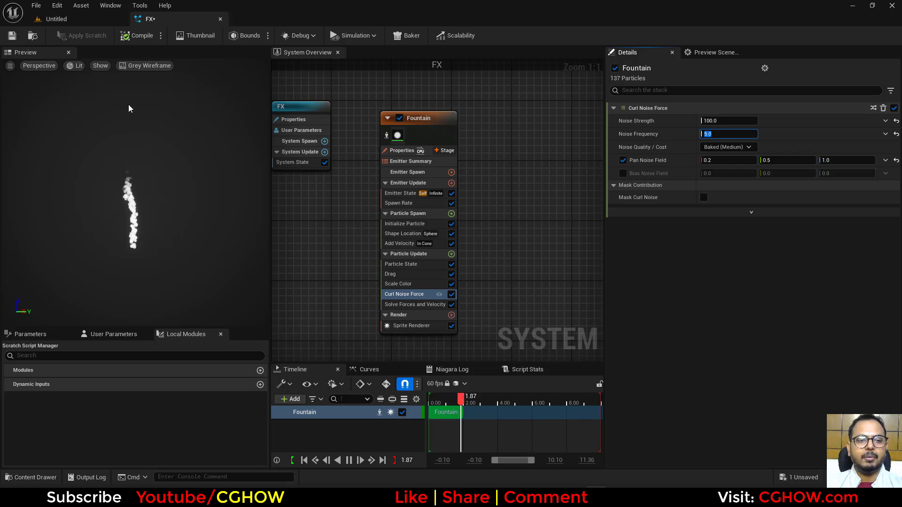
{"action": "type", "text": "50"}
{"action": "key", "text": "Return"}
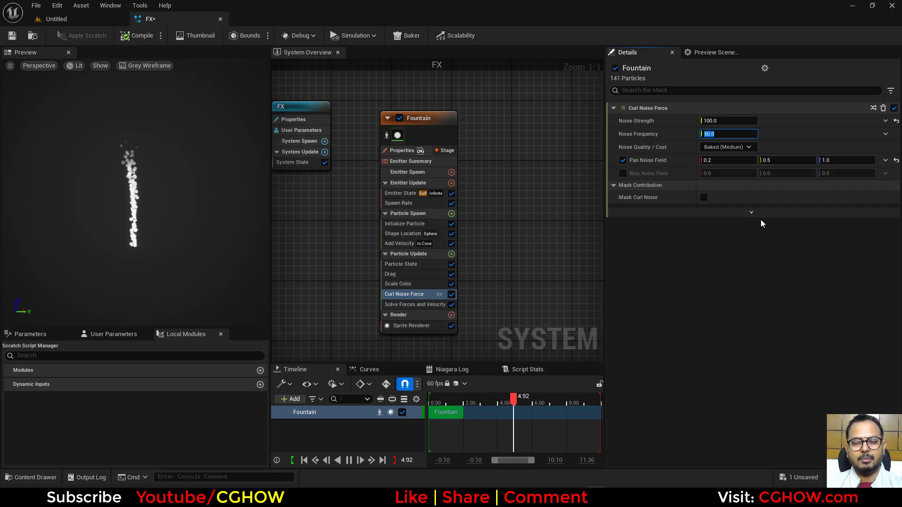
{"action": "type", "text": "20"}
{"action": "key", "text": "Return"}
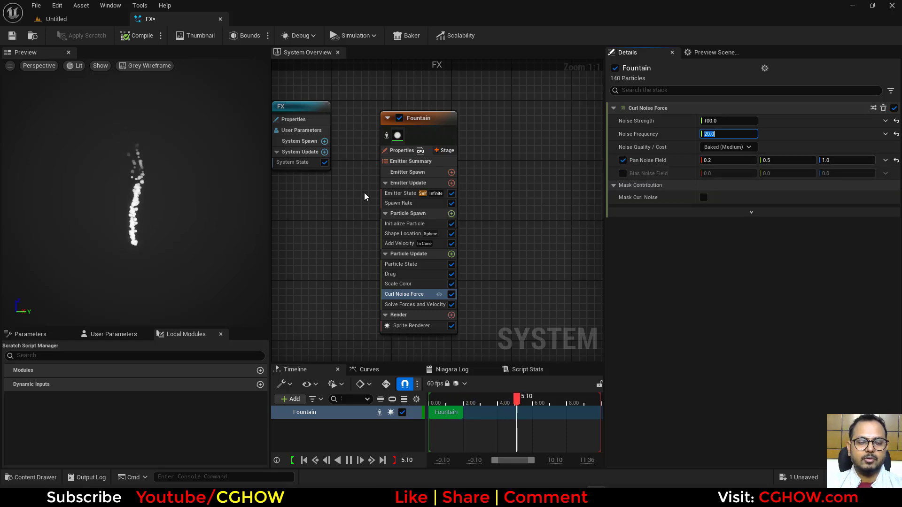
Set the curl noise strength to 500.
{"action": "left_click", "coordinate": [729, 121]}
{"action": "type", "text": "500"}
{"action": "key", "text": "Return"}
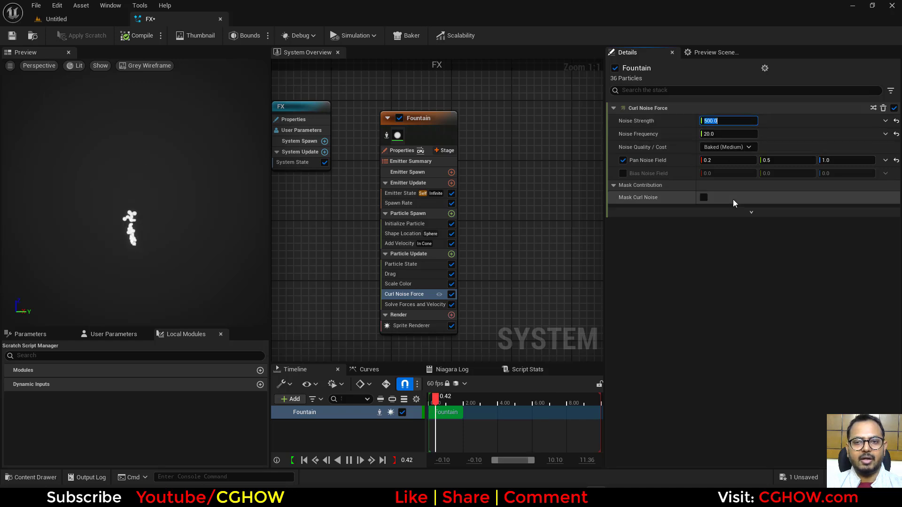
Set the curl noise frequency to 10.
{"action": "left_click", "coordinate": [727, 135]}
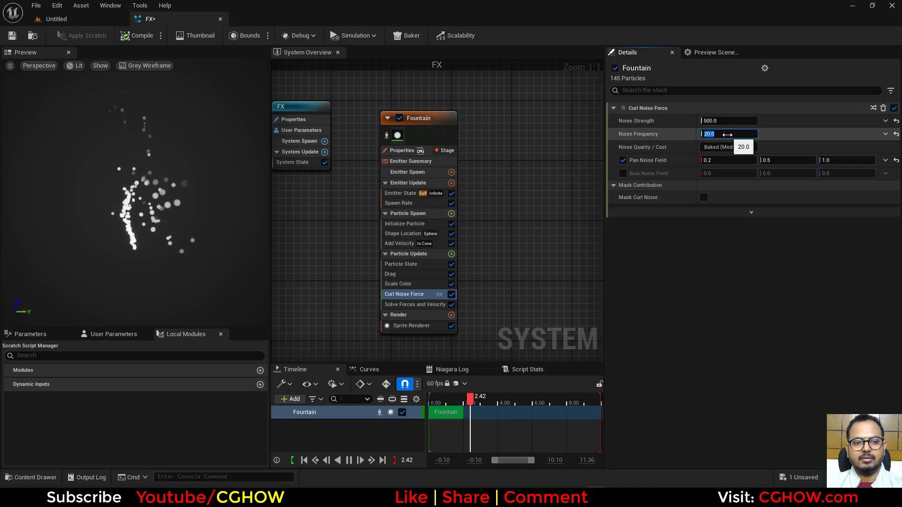
{"action": "type", "text": "10"}
{"action": "key", "text": "Return"}
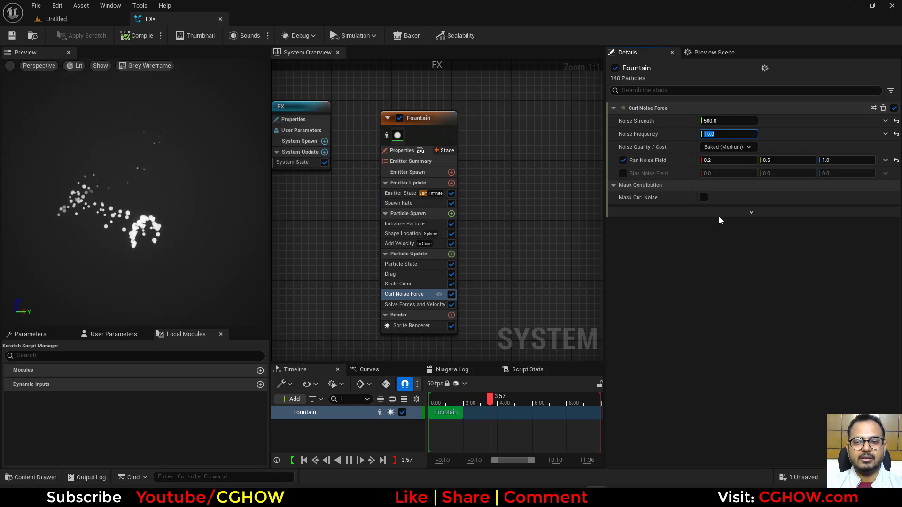
Try smaller Pan Noise Field values such as 0.02 and 0.05, and widen the timeline.
{"action": "left_click", "coordinate": [829, 162]}
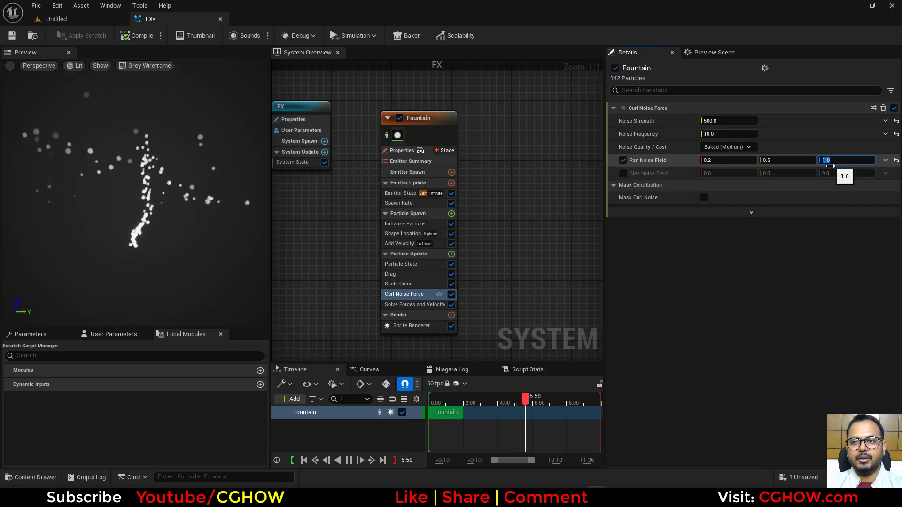
{"action": "type", "text": ".010.05"}
{"action": "key", "text": "Return"}
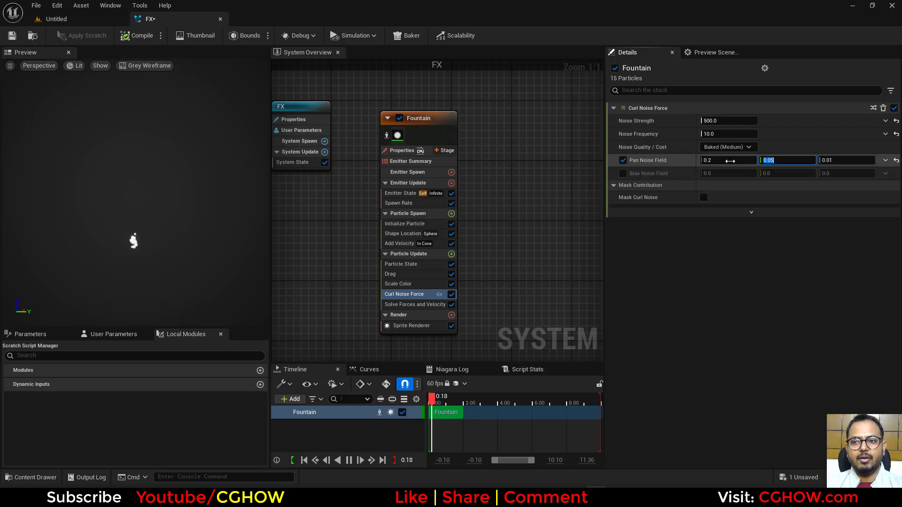
{"action": "left_click", "coordinate": [722, 165]}
{"action": "type", "text": ".02"}
{"action": "key", "text": "Return"}
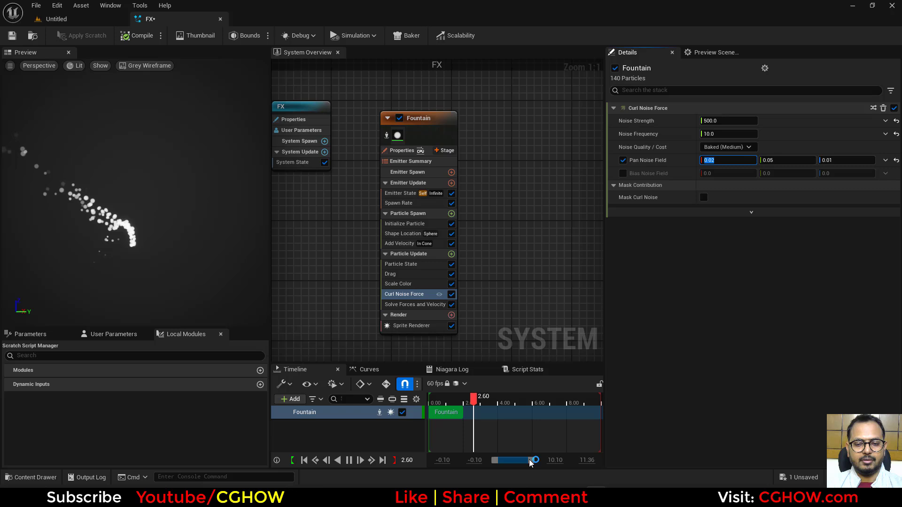
{"action": "left_click_drag", "start_coordinate": [529, 459], "coordinate": [554, 461]}
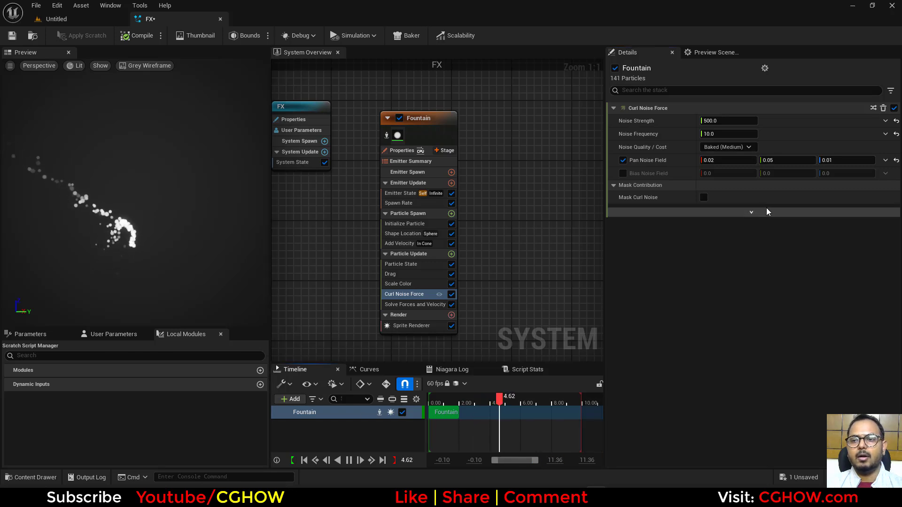
Try larger pan values: 10.0 for Z and 2.0 for X.
{"action": "left_click", "coordinate": [845, 160]}
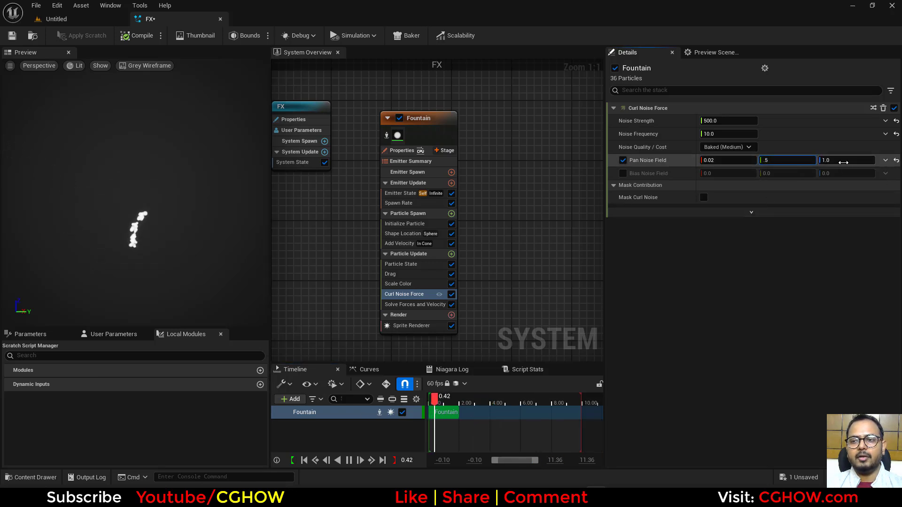
{"action": "type", "text": "10"}
{"action": "key", "text": "Return"}
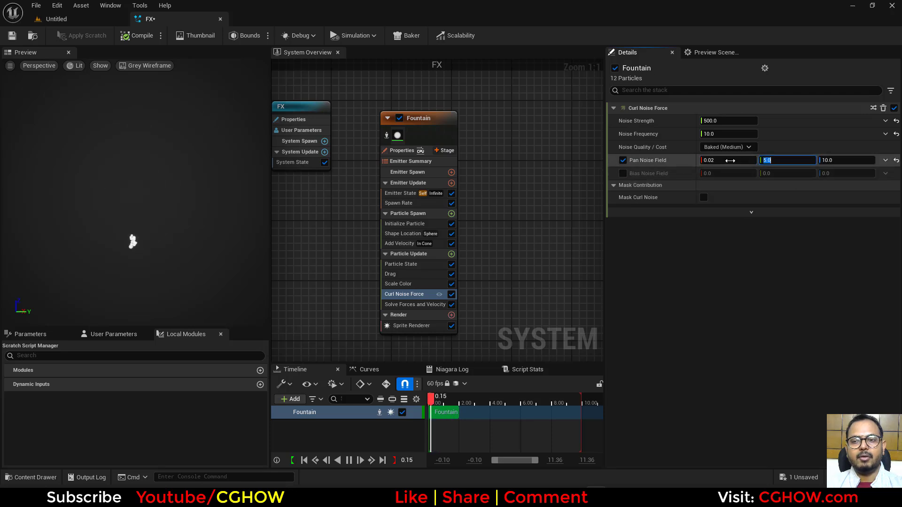
{"action": "left_click", "coordinate": [730, 160]}
{"action": "type", "text": "2"}
{"action": "key", "text": "Return"}
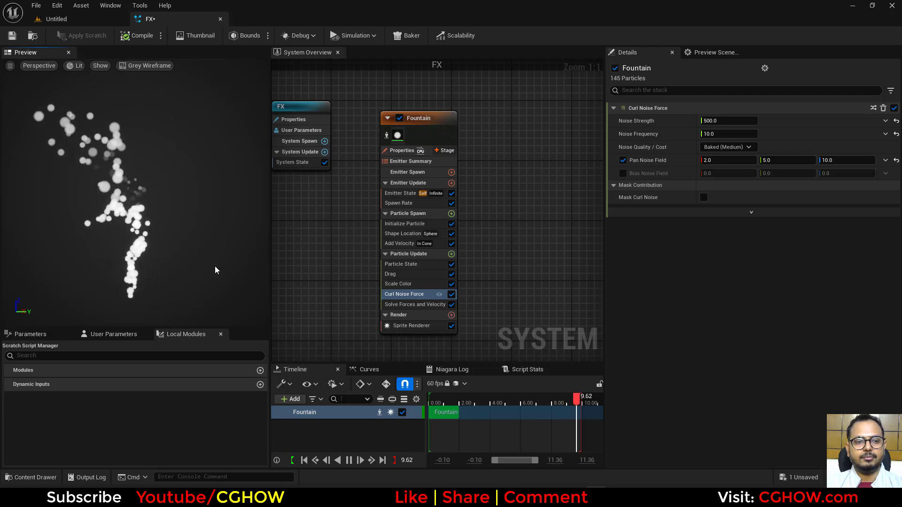
Reset the Pan Noise Field, then restore it to 0.2, 0.5, 1.0.
{"action": "left_click", "coordinate": [895, 160]}
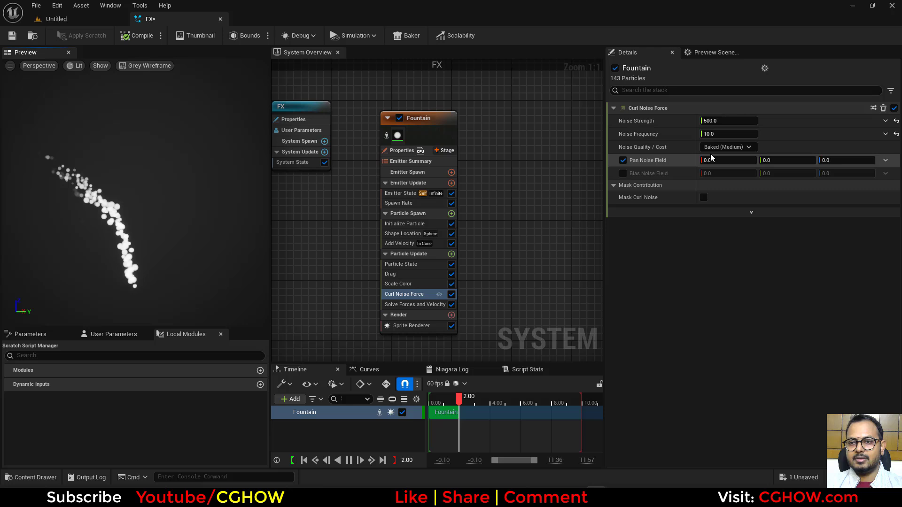
{"action": "key", "text": "shift+Tab"}
{"action": "key", "text": "shift+Tab"}
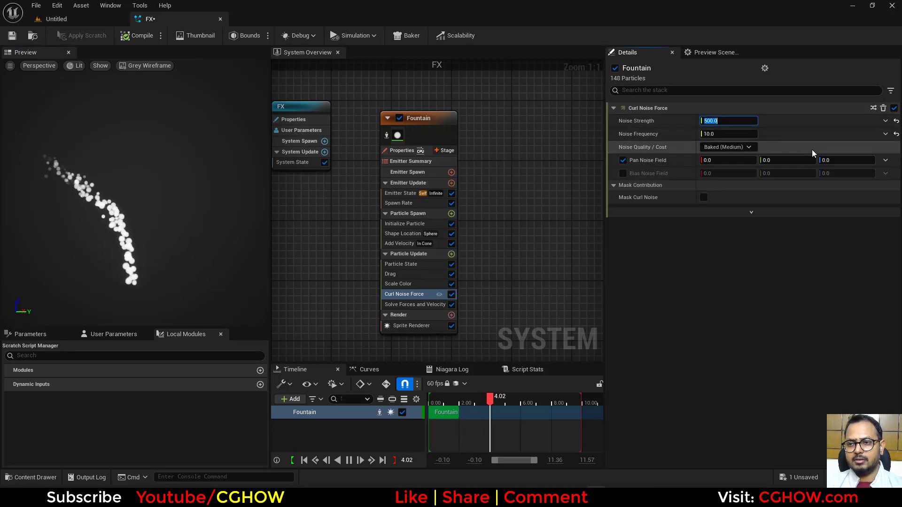
{"action": "left_click", "coordinate": [727, 160]}
{"action": "key", "text": "ctrl+v"}
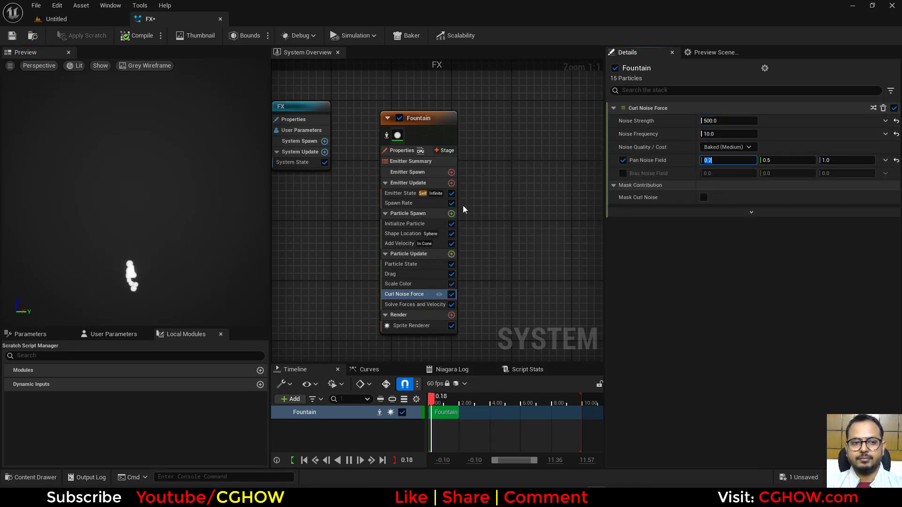
{"action": "left_click", "coordinate": [145, 221]}
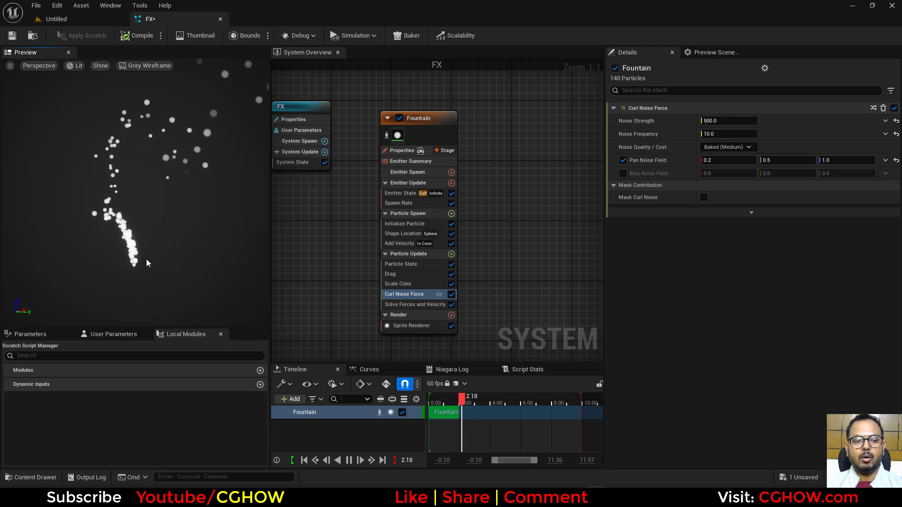
Enable Bias Noise Field, test Y values 1, 0.2 and -1, then return Y to 0.
{"action": "left_click", "coordinate": [622, 173]}
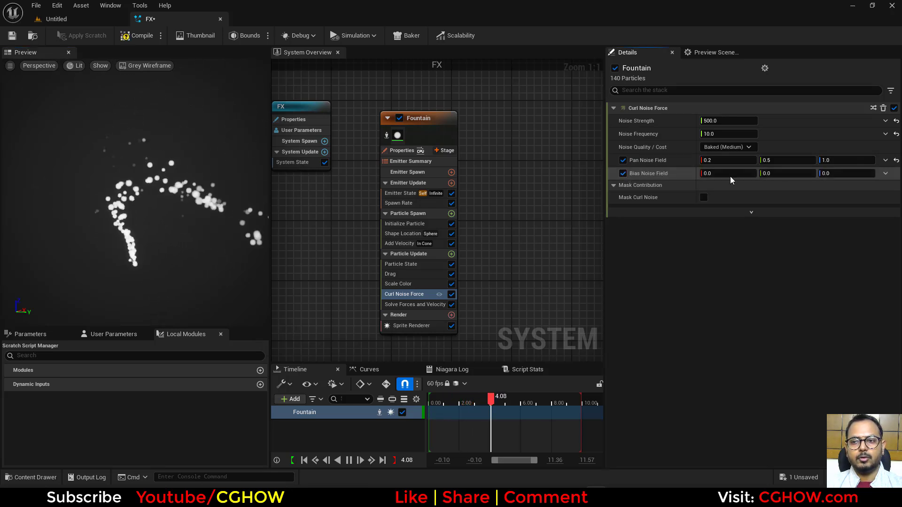
{"action": "left_click", "coordinate": [775, 171]}
{"action": "type", "text": "1"}
{"action": "key", "text": "Return"}
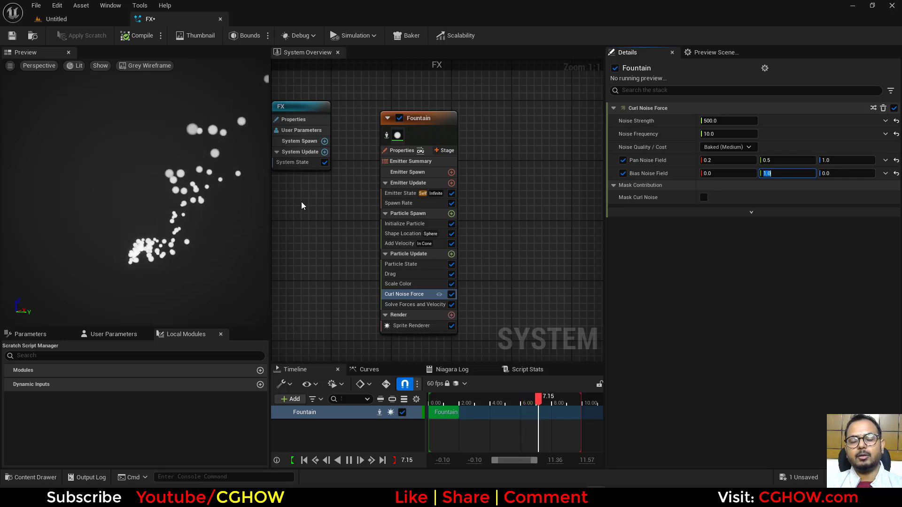
{"action": "type", "text": "0.2"}
{"action": "key", "text": "Return"}
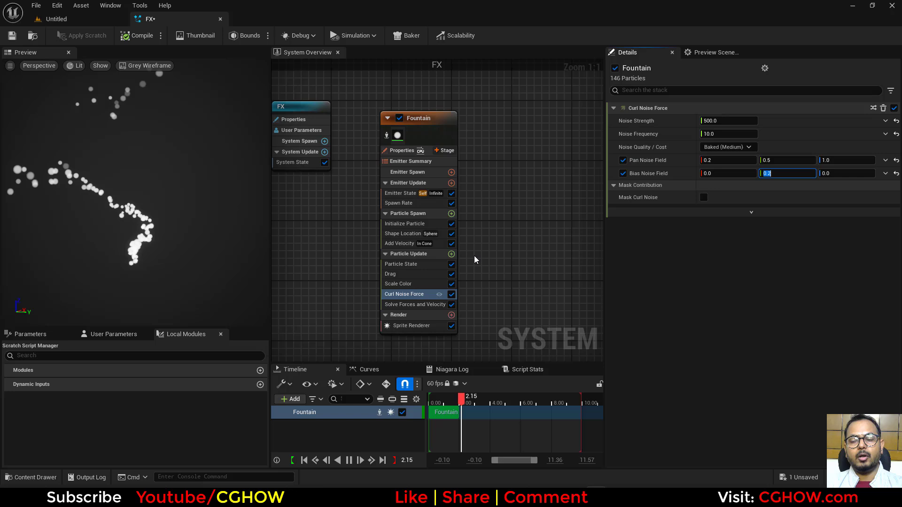
{"action": "type", "text": "-1"}
{"action": "key", "text": "Return"}
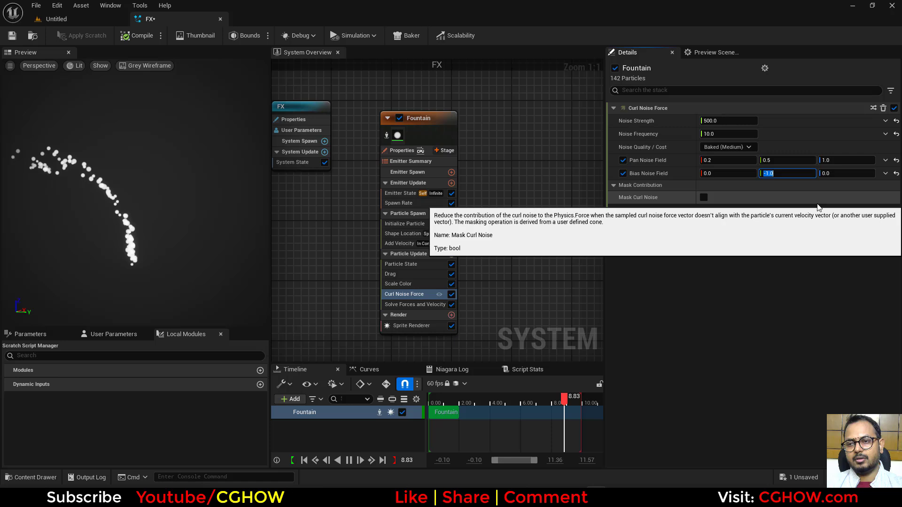
{"action": "type", "text": "0"}
{"action": "key", "text": "Return"}
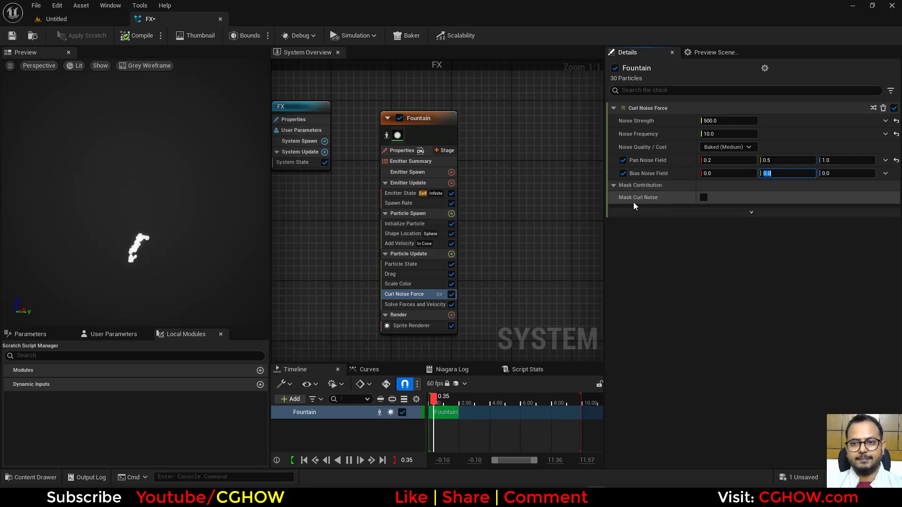
Enable Mask Curl Noise and review the 45° cone mask and falloff angles.
{"action": "left_click", "coordinate": [704, 197]}
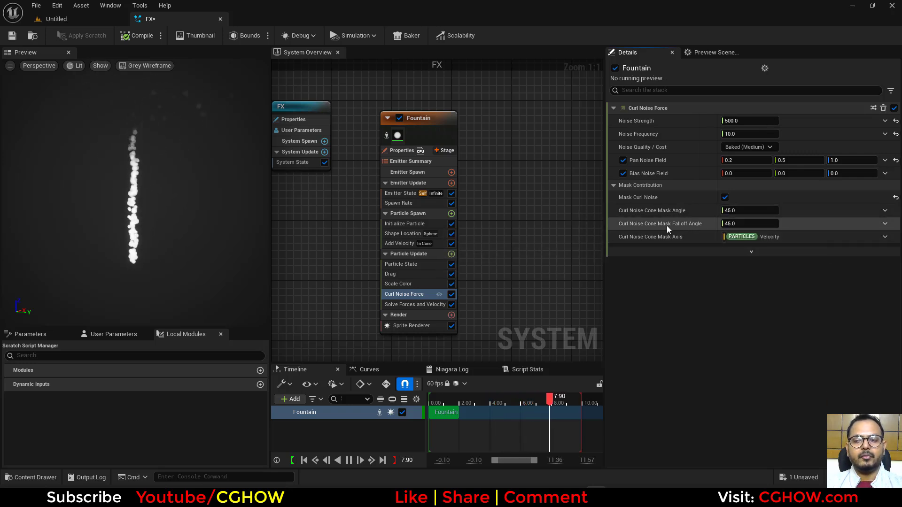
{"action": "mouse_move", "coordinate": [666, 228]}
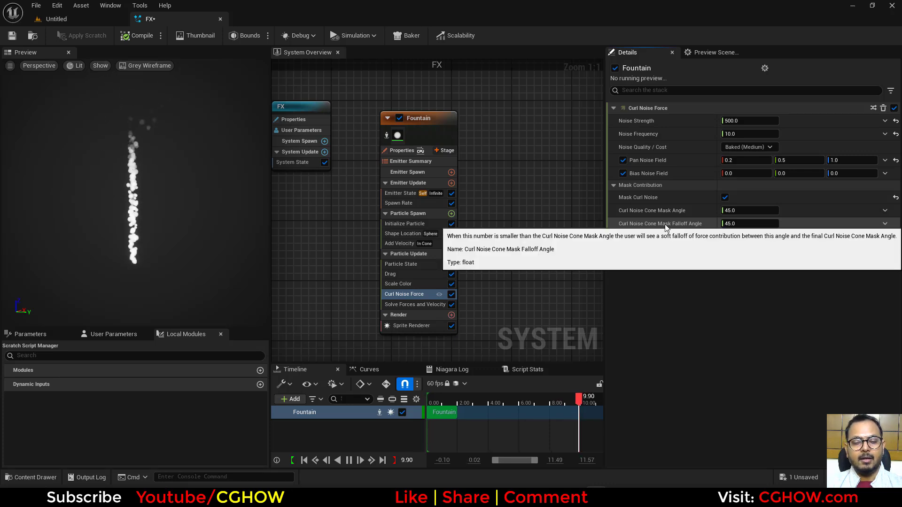
{"action": "mouse_move", "coordinate": [694, 215]}
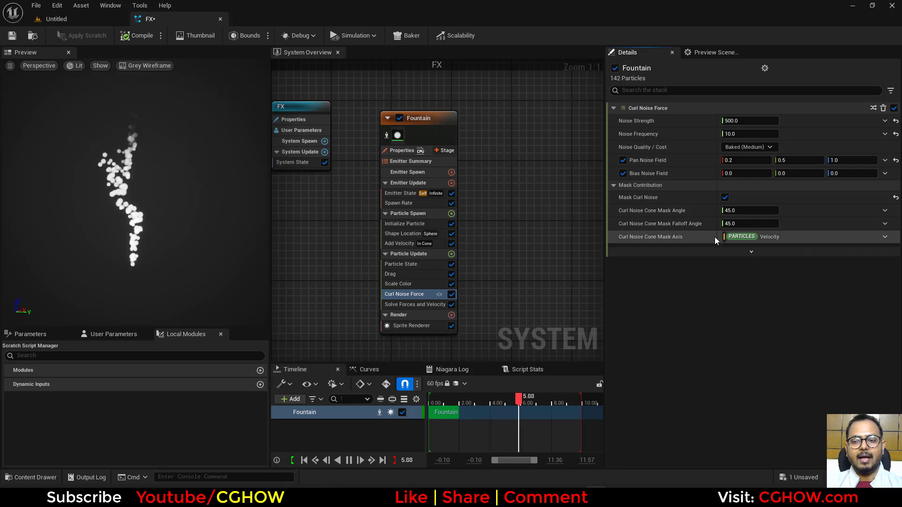
{"action": "left_click", "coordinate": [730, 211]}
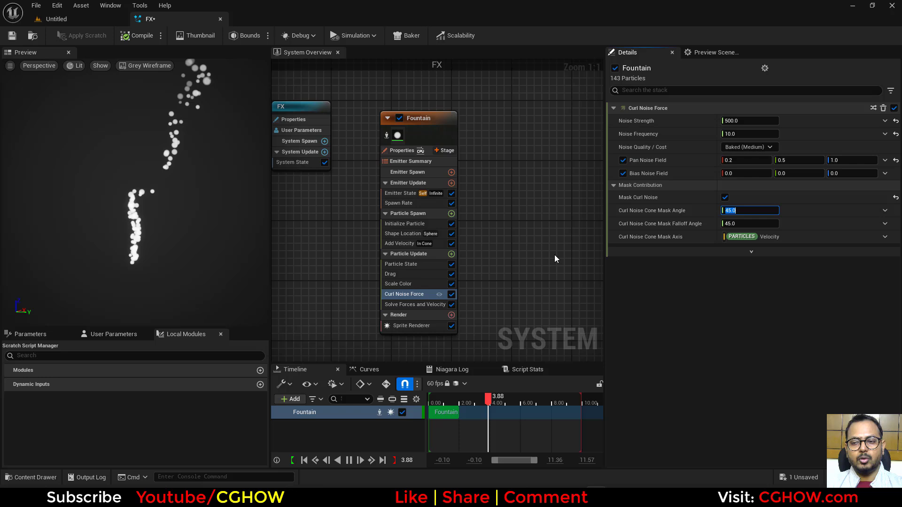
Disable Curl Noise Force and switch Add Velocity to Linear with an upward value of 1.0.
{"action": "left_click", "coordinate": [451, 294]}
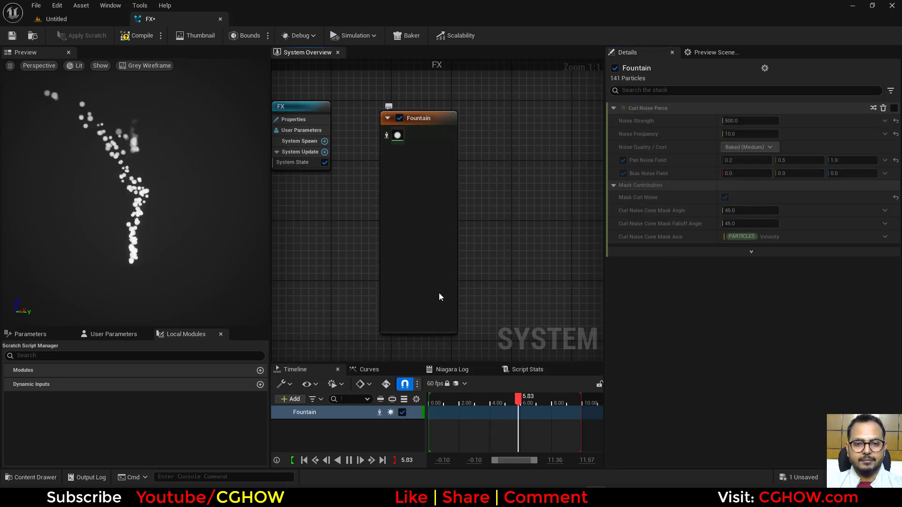
{"action": "right_click", "coordinate": [394, 243]}
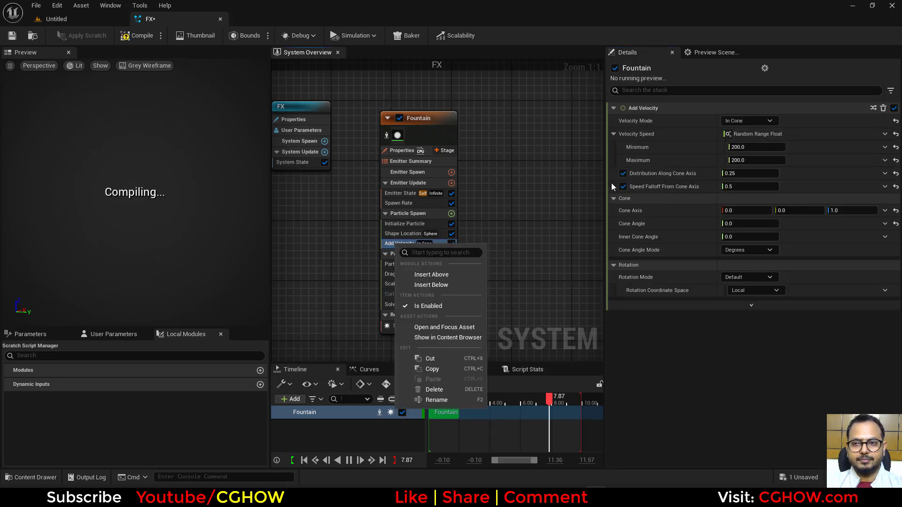
{"action": "left_click", "coordinate": [750, 125]}
{"action": "left_click", "coordinate": [789, 136]}
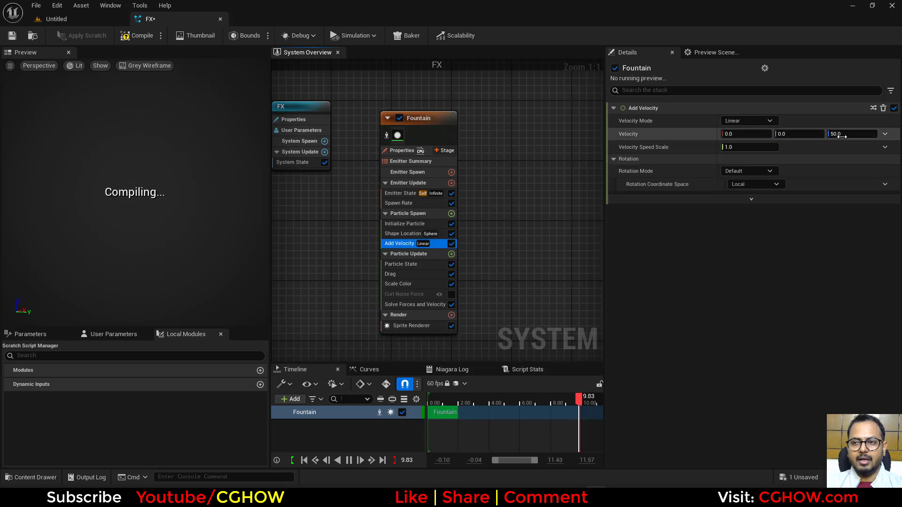
{"action": "type", "text": "1"}
{"action": "key", "text": "Return"}
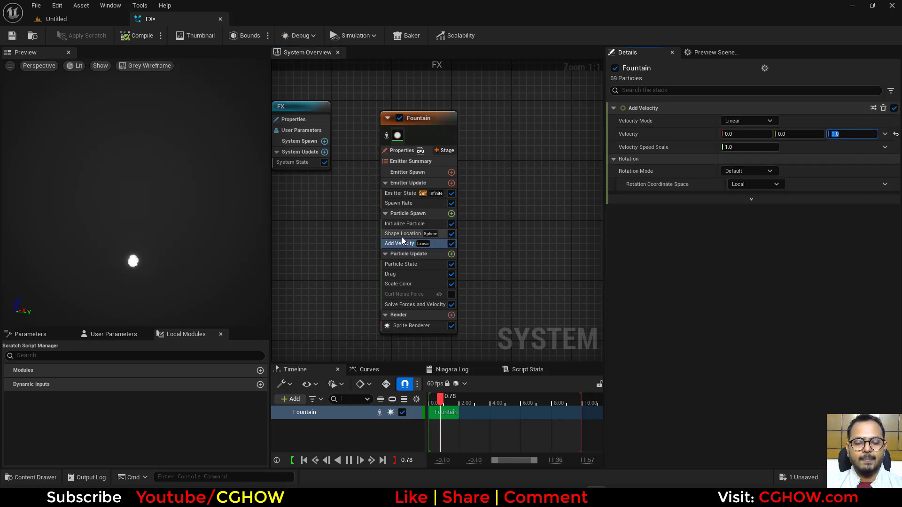
Change the Shape Location spawn shape to Box / Plane with size 200.
{"action": "left_click", "coordinate": [402, 236]}
{"action": "left_click", "coordinate": [752, 145]}
{"action": "left_click", "coordinate": [761, 183]}
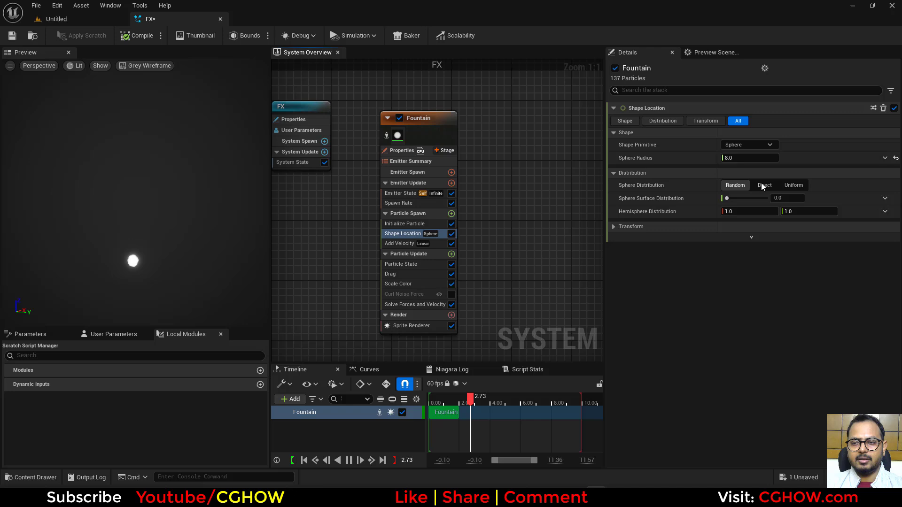
{"action": "left_click", "coordinate": [764, 158]}
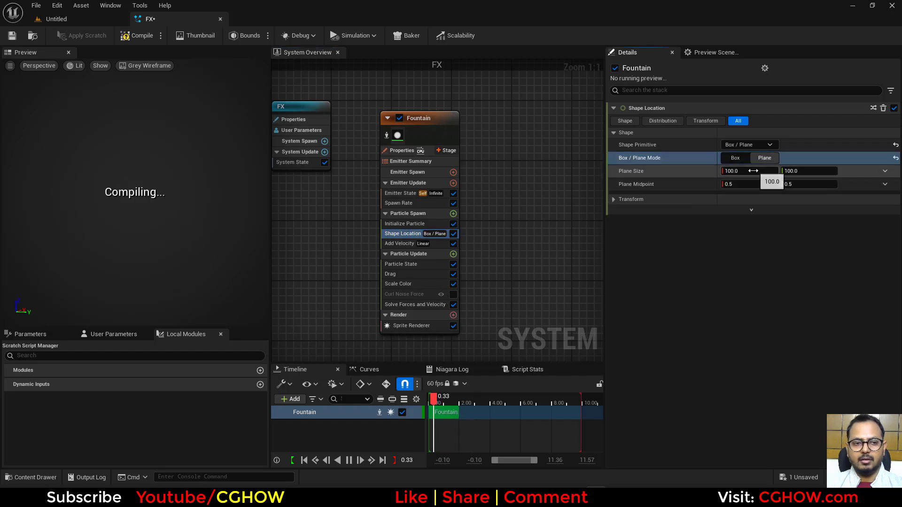
{"action": "type", "text": "200"}
{"action": "key", "text": "Return"}
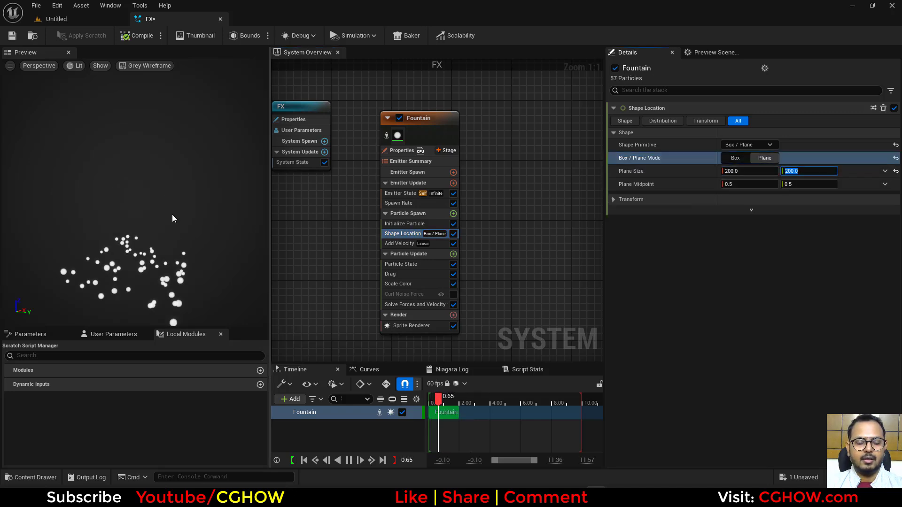
Raise the spawn rate to 500 particles per second.
{"action": "left_click", "coordinate": [409, 203]}
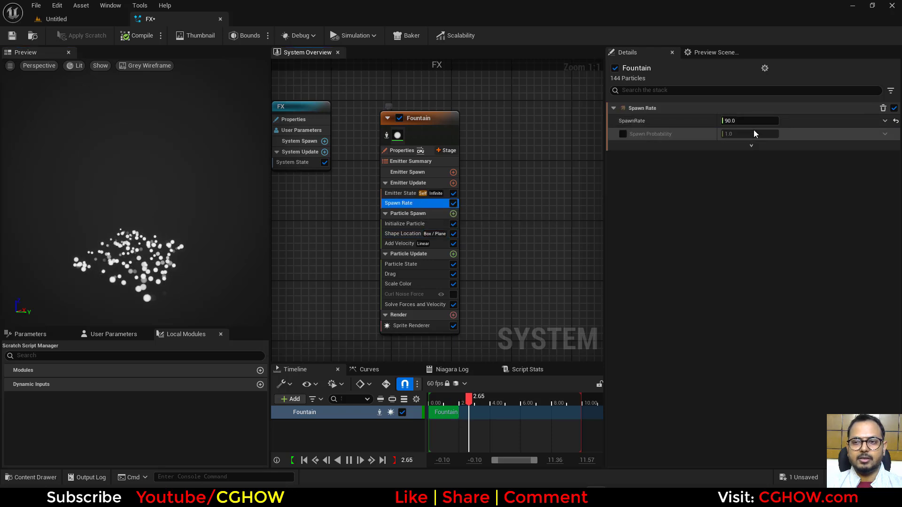
{"action": "double_click", "coordinate": [750, 121]}
{"action": "type", "text": "50"}
{"action": "key", "text": "Return"}
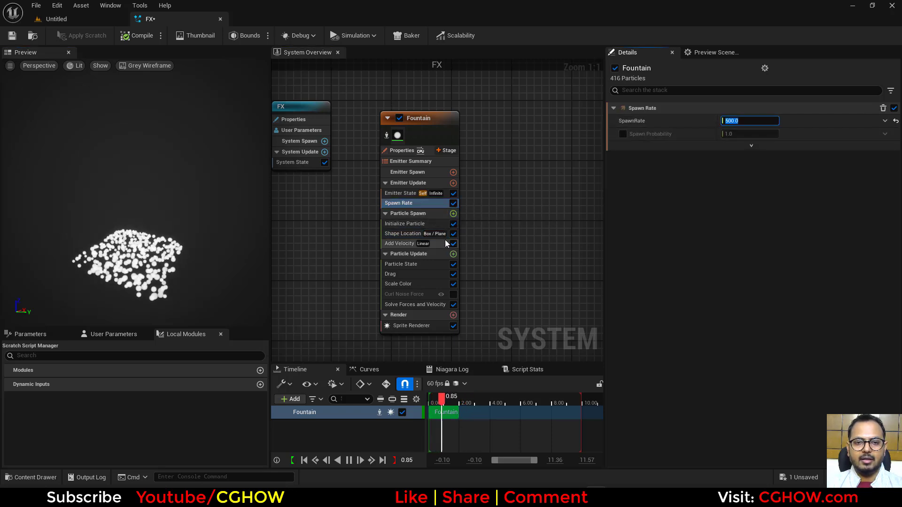
In Initialize Particle, set Mass Mode to Unset and use a uniform sprite size of 2.0.
{"action": "left_click", "coordinate": [423, 224]}
{"action": "left_click", "coordinate": [748, 237]}
{"action": "left_click", "coordinate": [742, 246]}
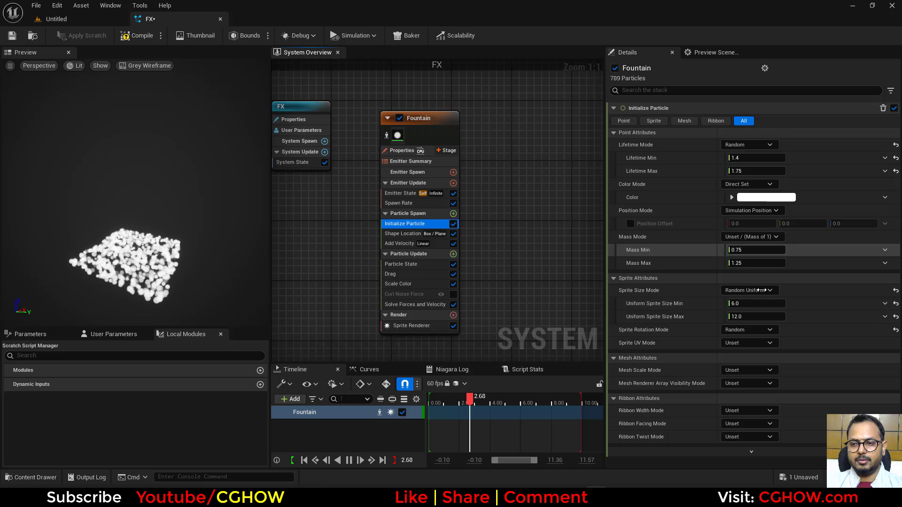
{"action": "left_click", "coordinate": [748, 264]}
{"action": "left_click", "coordinate": [748, 289]}
{"action": "left_click", "coordinate": [752, 277]}
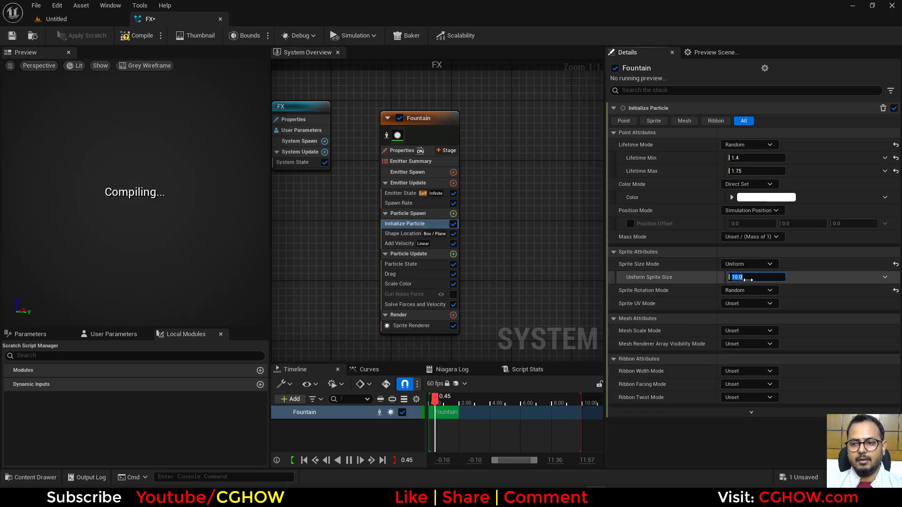
{"action": "left_click", "coordinate": [190, 297]}
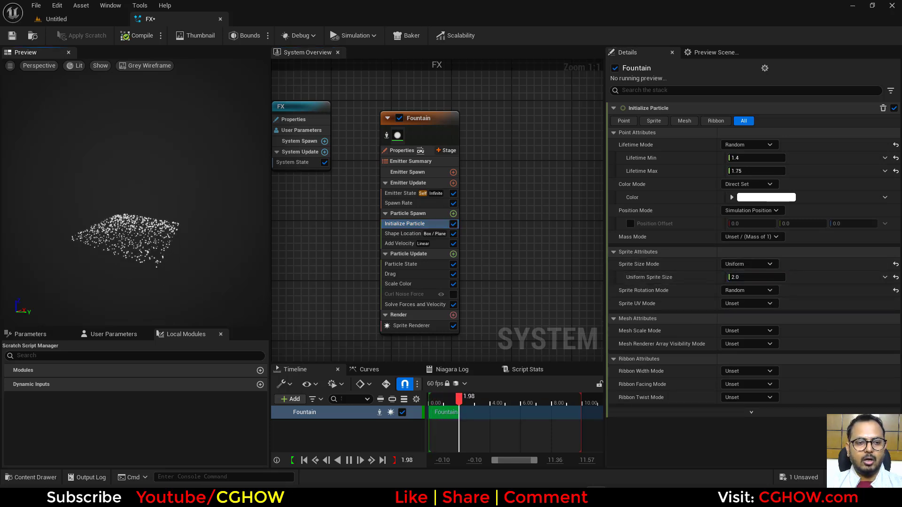
Disable Add Velocity, enable Curl Noise Force, and toggle its noise masking off and back on.
{"action": "left_click", "coordinate": [388, 244]}
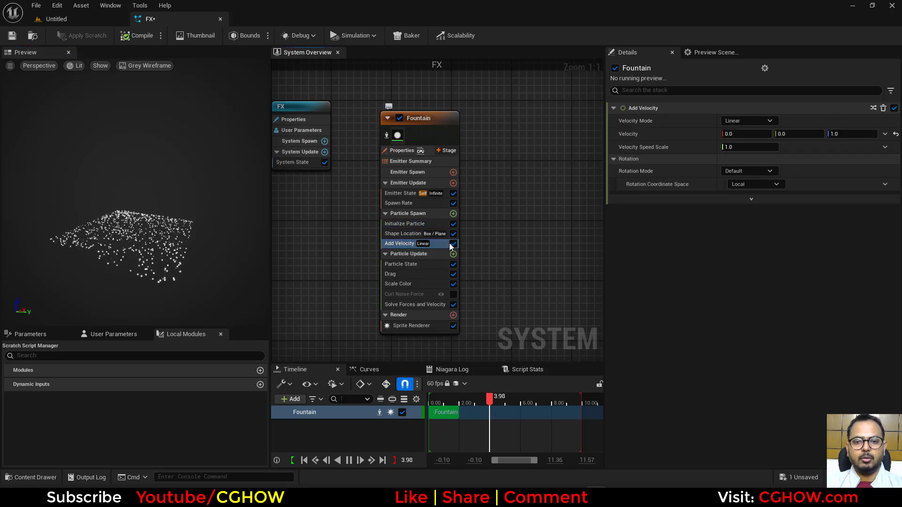
{"action": "left_click", "coordinate": [454, 243]}
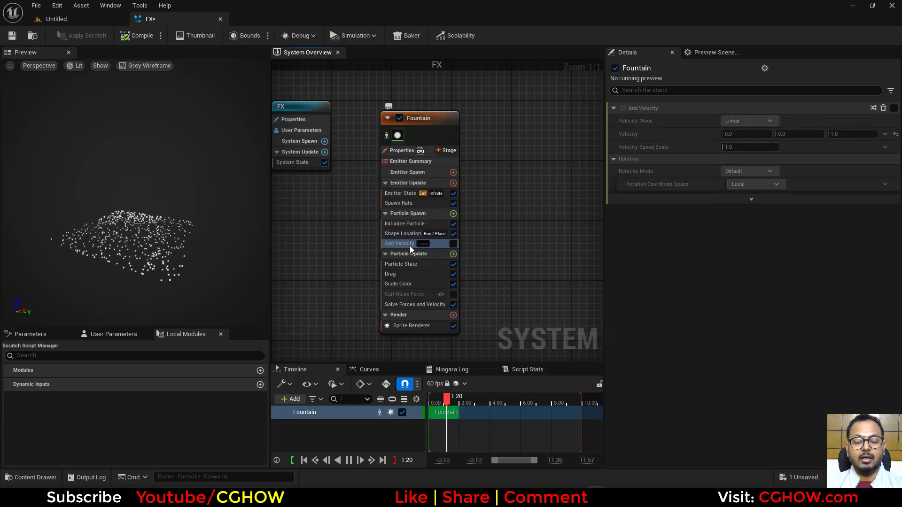
{"action": "left_click", "coordinate": [454, 294]}
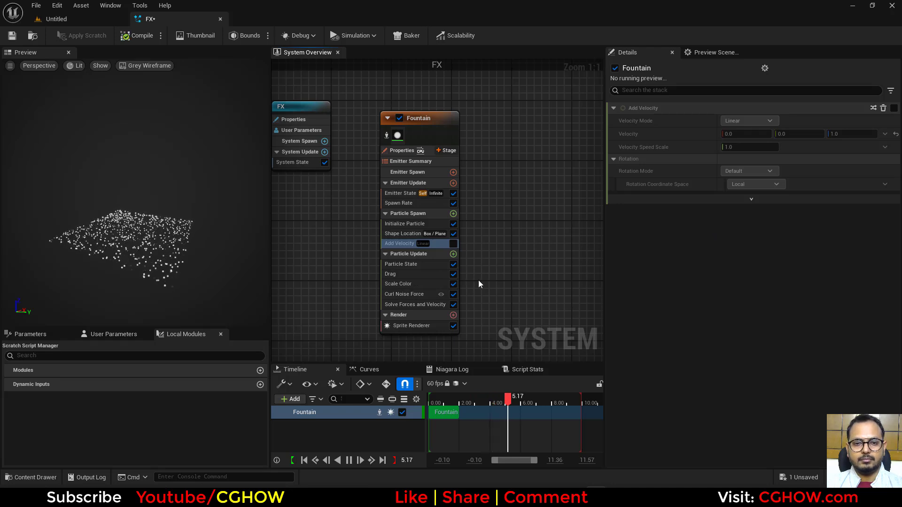
{"action": "left_click", "coordinate": [417, 293]}
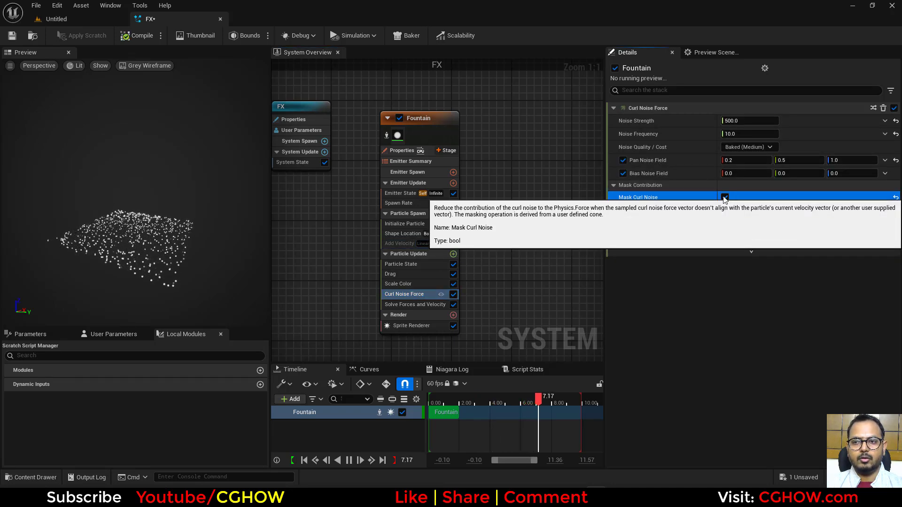
{"action": "left_click", "coordinate": [725, 197]}
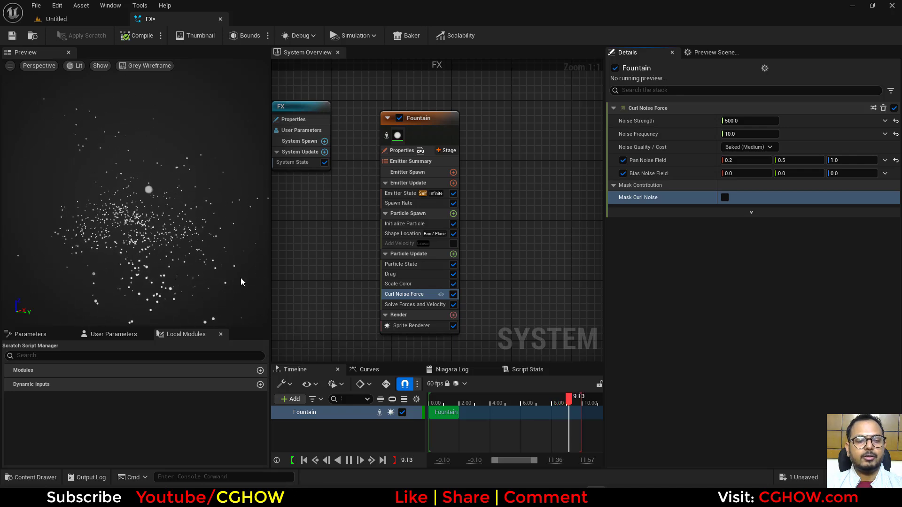
{"action": "left_click", "coordinate": [725, 198]}
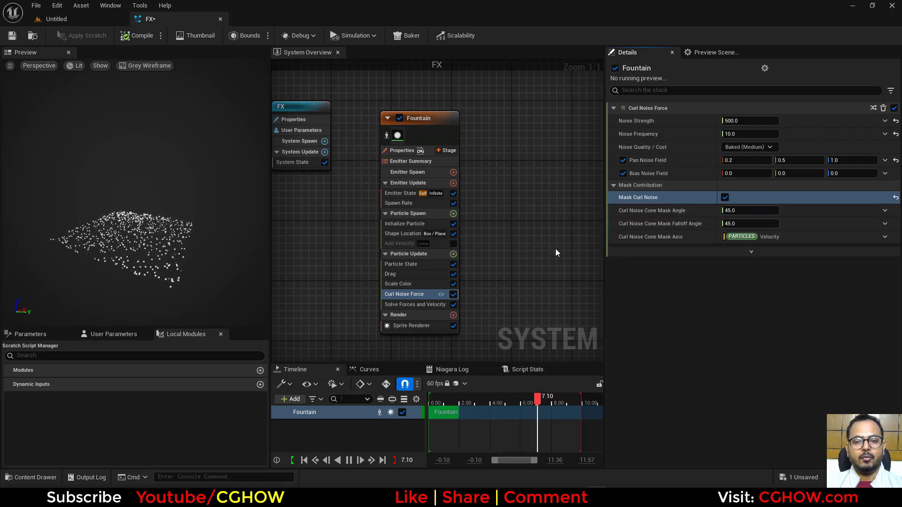
Re-enable Add Velocity, set the Curl Noise Strength to 200, and bring up Windows search.
{"action": "left_click", "coordinate": [453, 245]}
{"action": "left_click", "coordinate": [402, 244]}
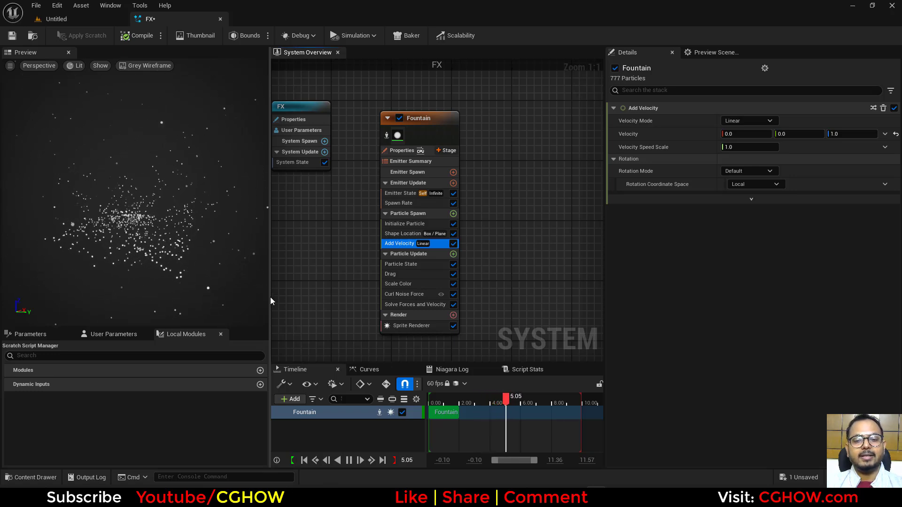
{"action": "left_click", "coordinate": [398, 295]}
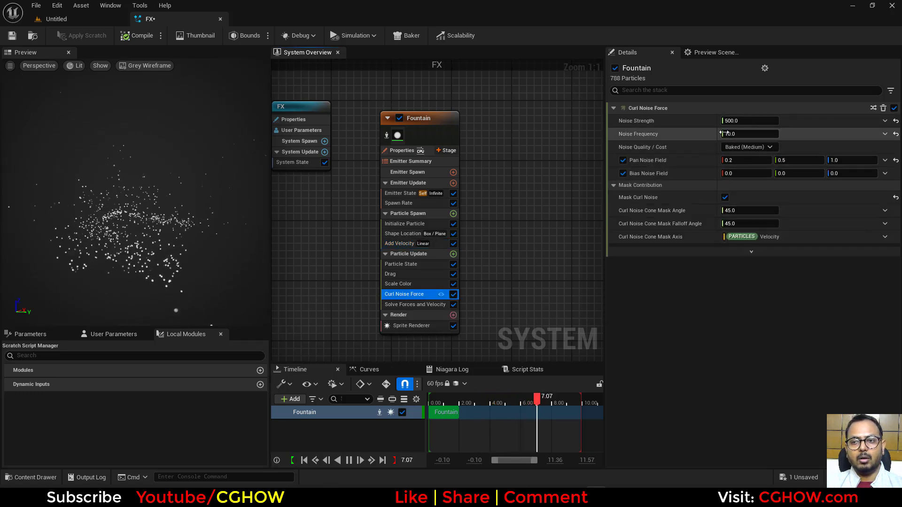
{"action": "left_click", "coordinate": [749, 121]}
{"action": "type", "text": "200"}
{"action": "key", "text": "Return"}
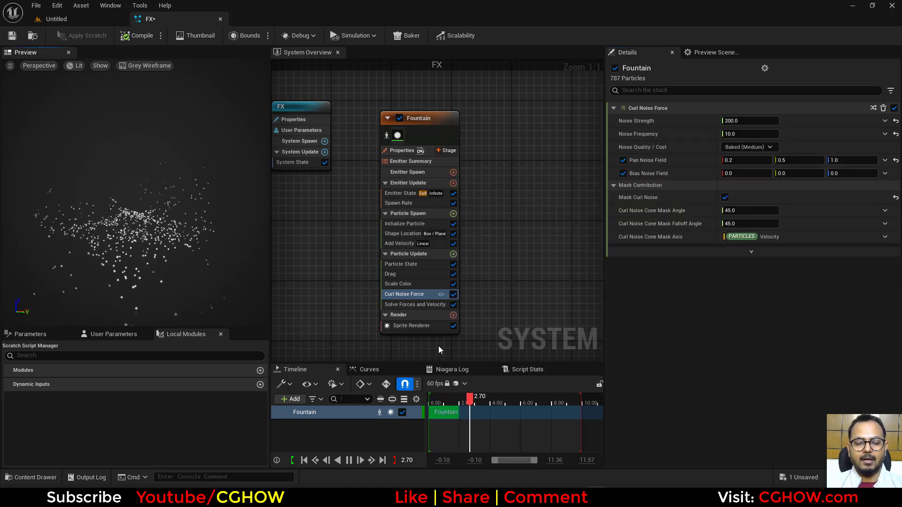
{"action": "key", "text": "super"}
Launch Paint, sketch red and green curl paths, then minimize it.
{"action": "type", "text": "paint"}
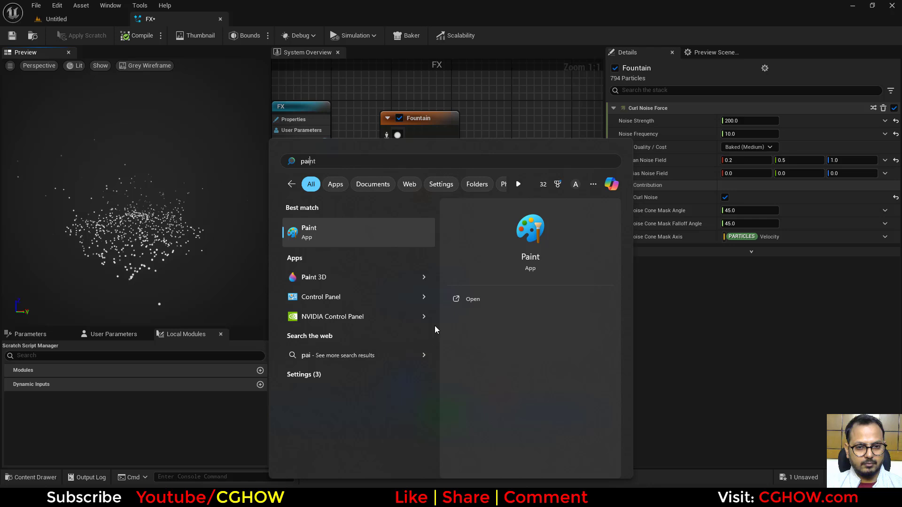
{"action": "left_click", "coordinate": [333, 232]}
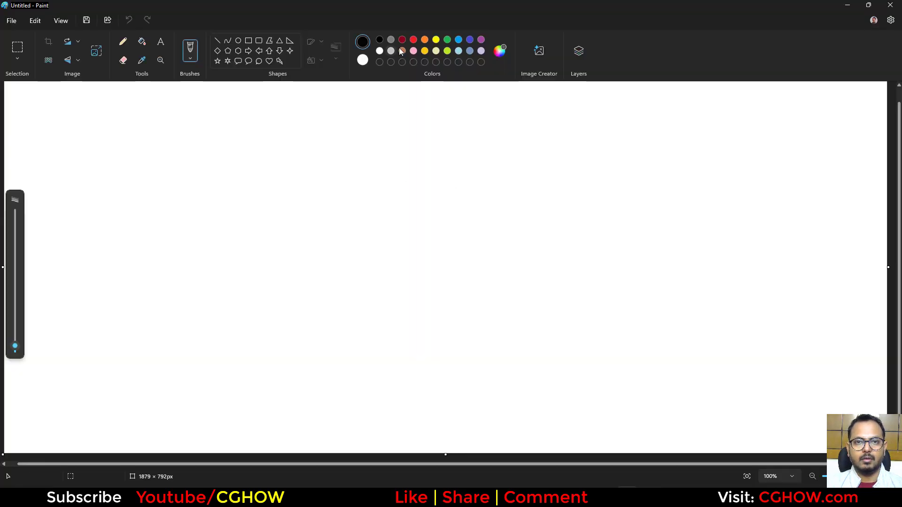
{"action": "left_click", "coordinate": [413, 39]}
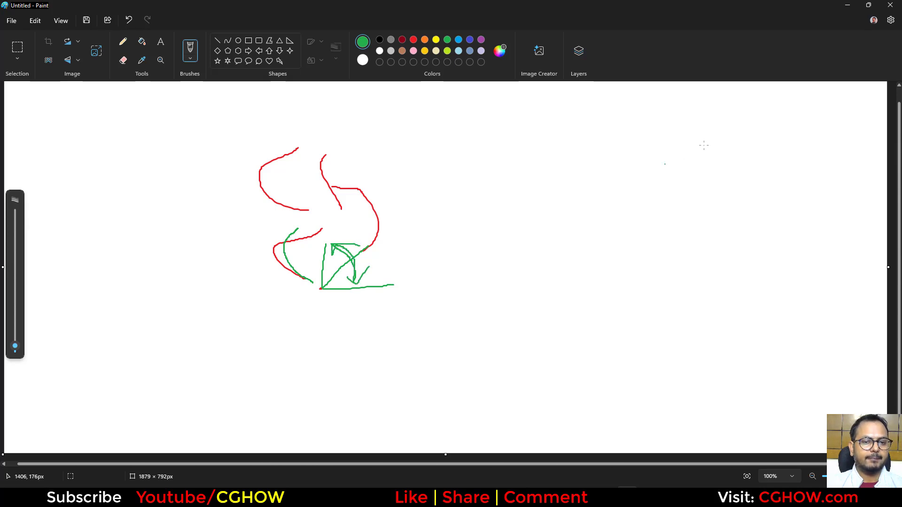
{"action": "left_click", "coordinate": [845, 6]}
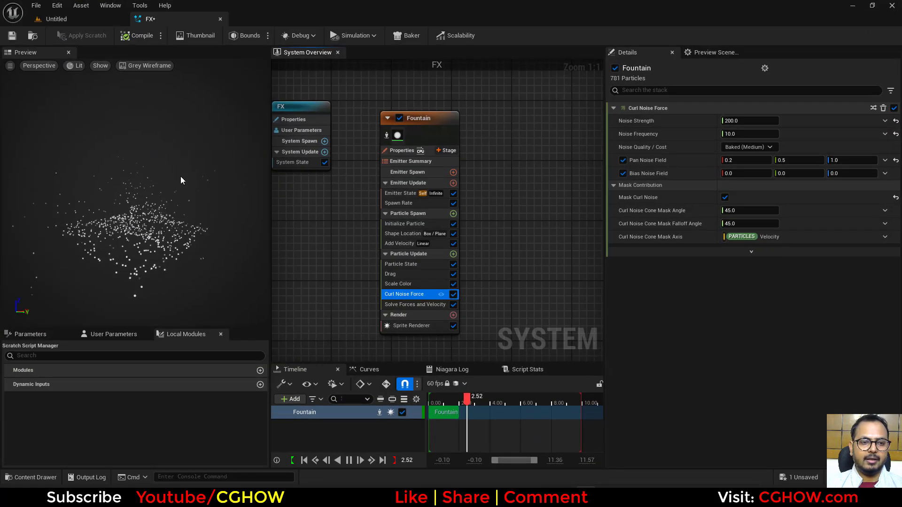
Try Curl Noise cone mask angles of 5 and then 1.
{"action": "left_click", "coordinate": [419, 283]}
{"action": "left_click", "coordinate": [417, 294]}
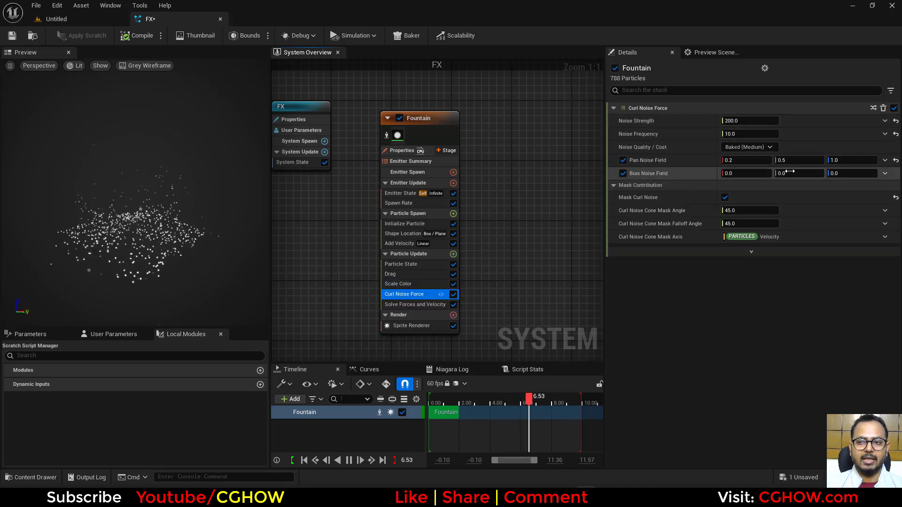
{"action": "left_click_drag", "start_coordinate": [85, 253], "coordinate": [141, 256]}
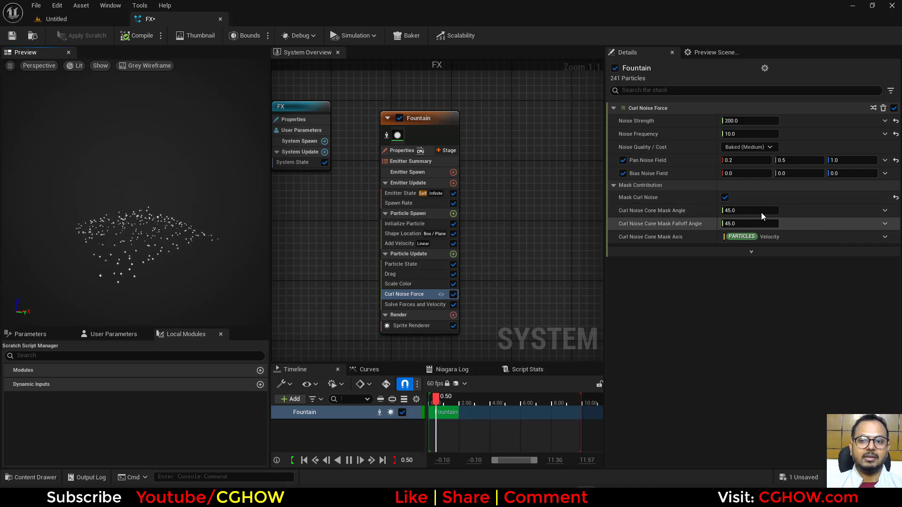
{"action": "left_click", "coordinate": [738, 210]}
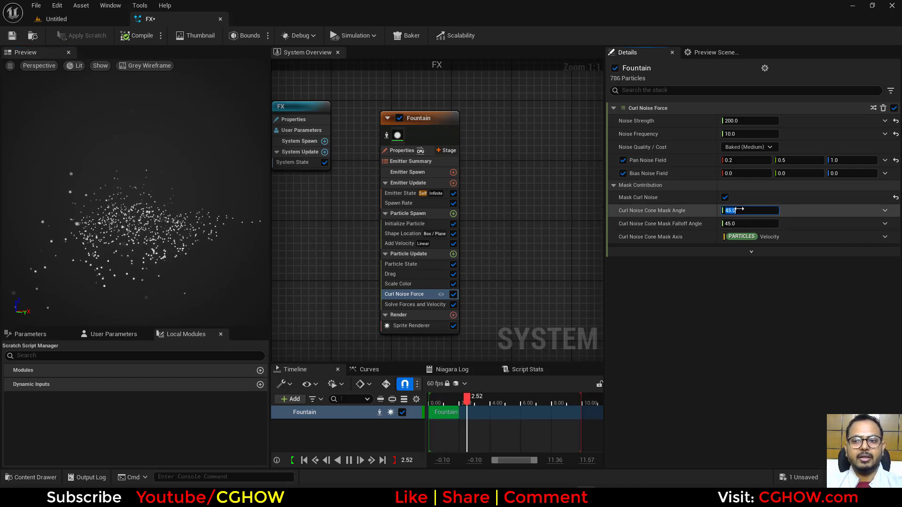
{"action": "type", "text": "5"}
{"action": "key", "text": "Return"}
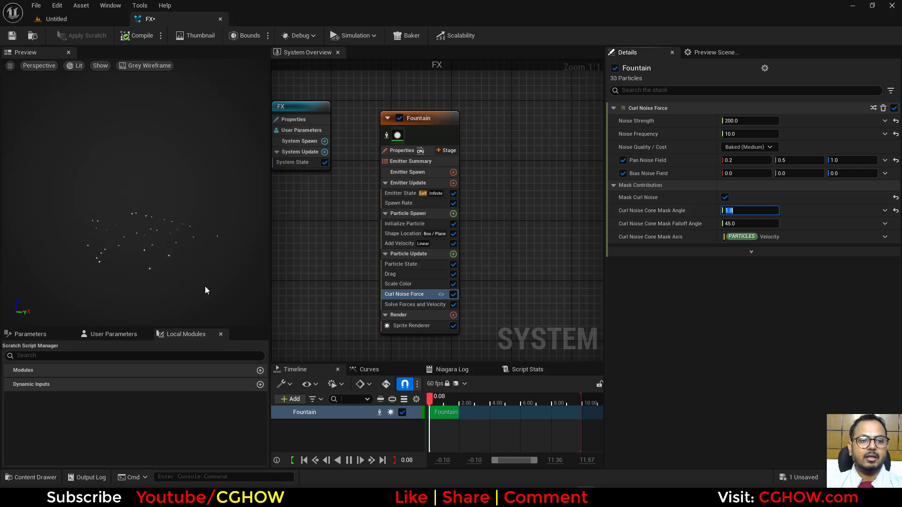
{"action": "type", "text": "1"}
{"action": "key", "text": "Return"}
Reset the cone mask angle to 45 and select the Shape Location module.
{"action": "left_click_drag", "start_coordinate": [724, 209], "coordinate": [864, 208]}
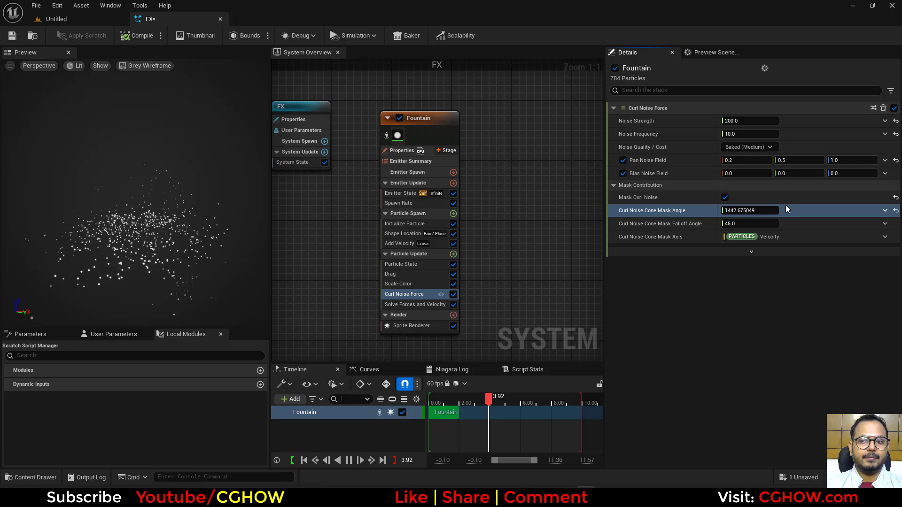
{"action": "left_click", "coordinate": [895, 211]}
{"action": "left_click", "coordinate": [743, 212]}
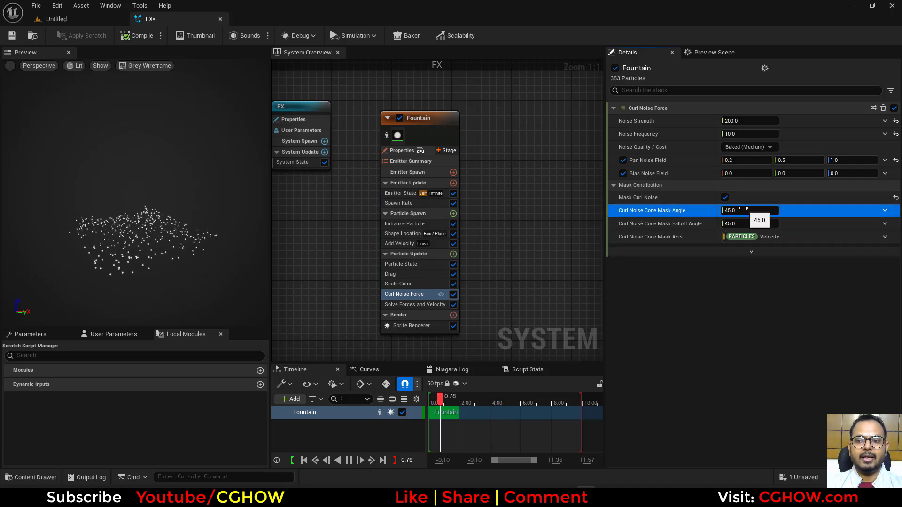
{"action": "left_click_drag", "start_coordinate": [115, 246], "coordinate": [113, 282]}
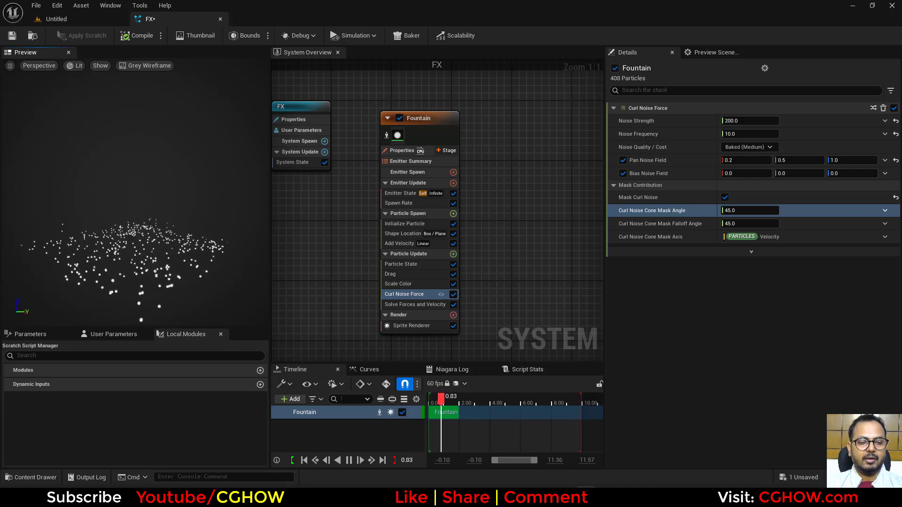
{"action": "left_click_drag", "start_coordinate": [176, 305], "coordinate": [226, 289]}
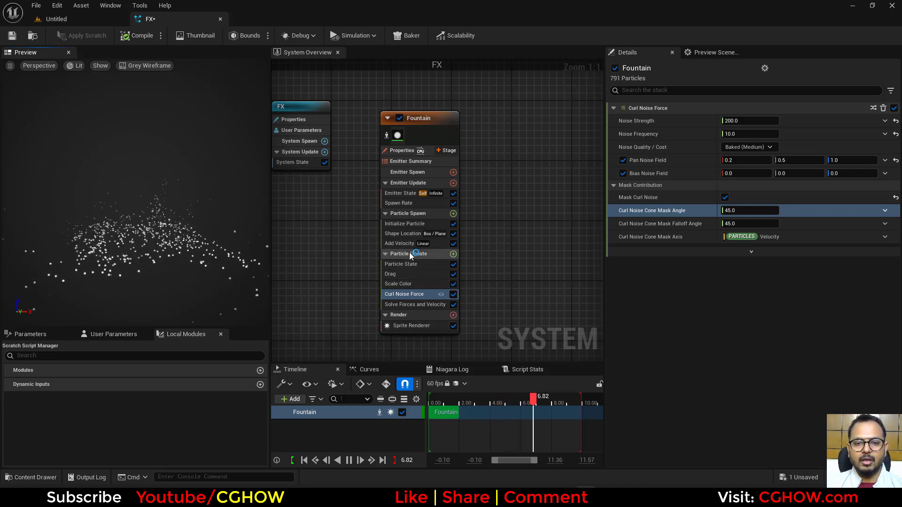
{"action": "left_click", "coordinate": [403, 234]}
Delete Shape Location, disable Curl Noise Force, and raise Add Velocity Z to about 53.67.
{"action": "key", "text": "Delete"}
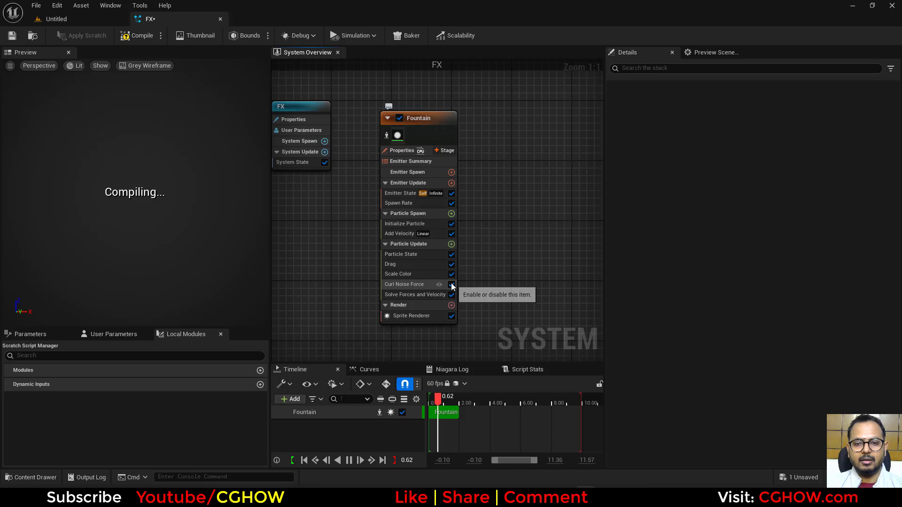
{"action": "left_click", "coordinate": [451, 285]}
{"action": "left_click", "coordinate": [406, 234]}
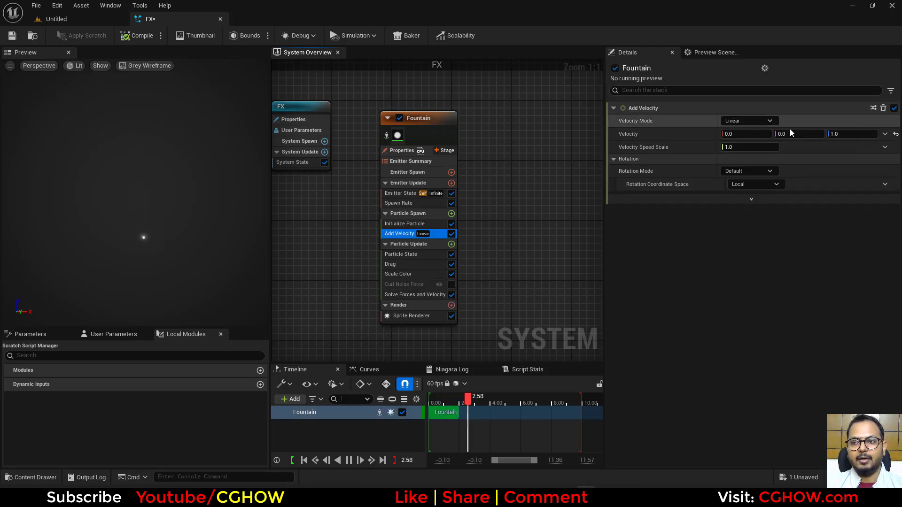
{"action": "left_click_drag", "start_coordinate": [846, 134], "coordinate": [868, 133]}
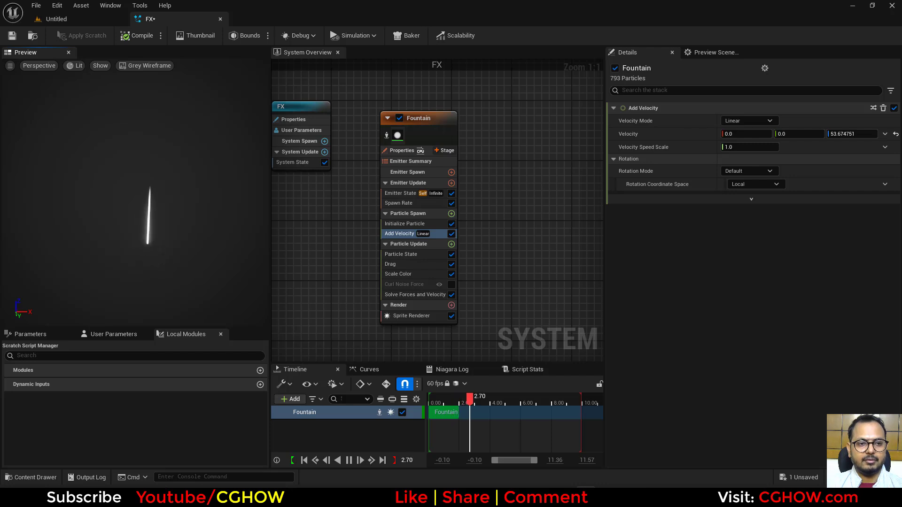
{"action": "left_click_drag", "start_coordinate": [161, 260], "coordinate": [161, 260]}
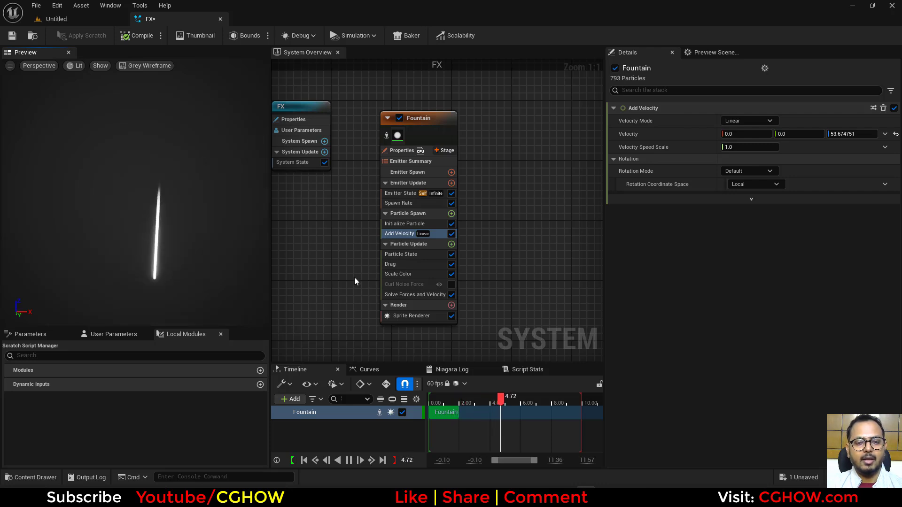
Re-enable Curl Noise Force and turn off Mask Curl Noise.
{"action": "left_click", "coordinate": [451, 284]}
{"action": "left_click", "coordinate": [408, 285]}
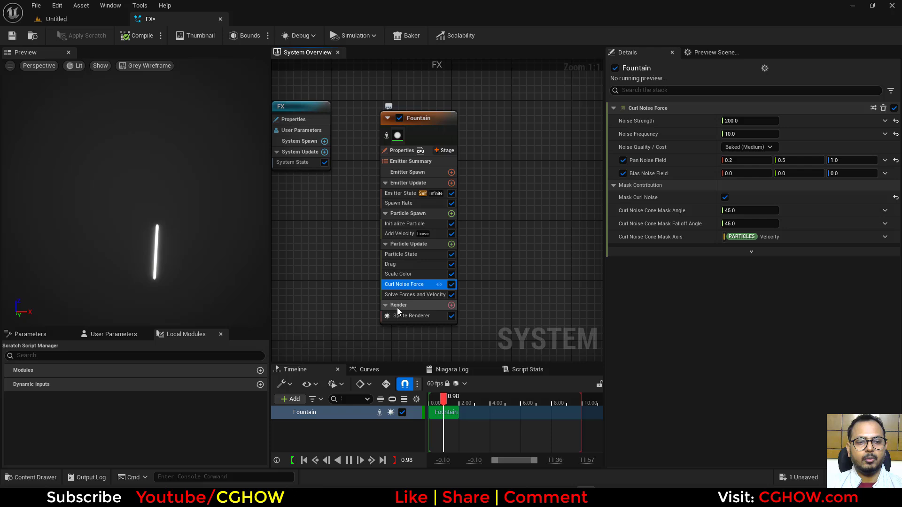
{"action": "left_click", "coordinate": [725, 197]}
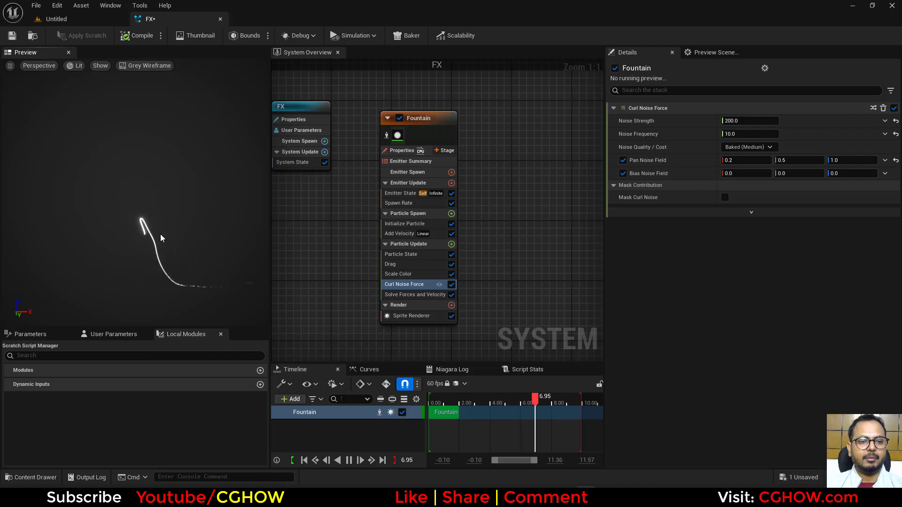
Move Curl Noise Force under Particle Update, between Particle State and Drag, adding Apply Initial Forces.
{"action": "left_click_drag", "start_coordinate": [404, 284], "coordinate": [400, 240]}
{"action": "left_click", "coordinate": [869, 156]}
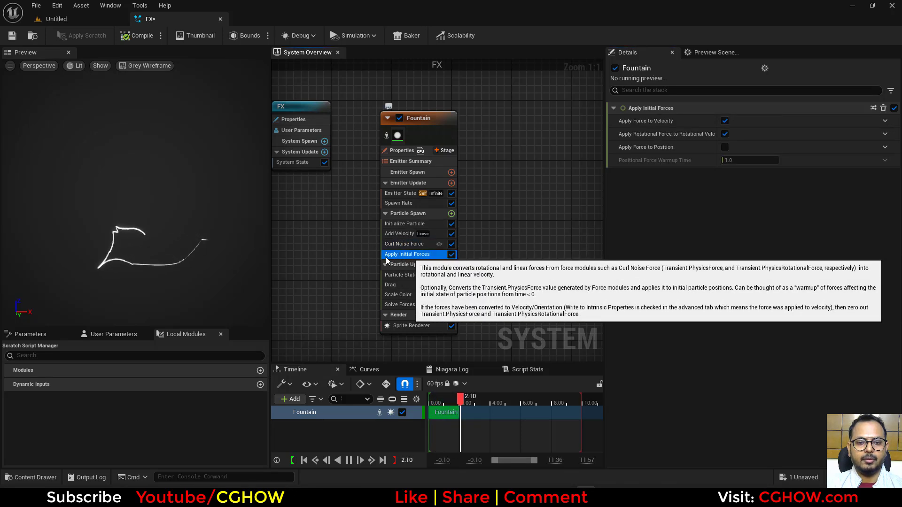
{"action": "left_click", "coordinate": [405, 244]}
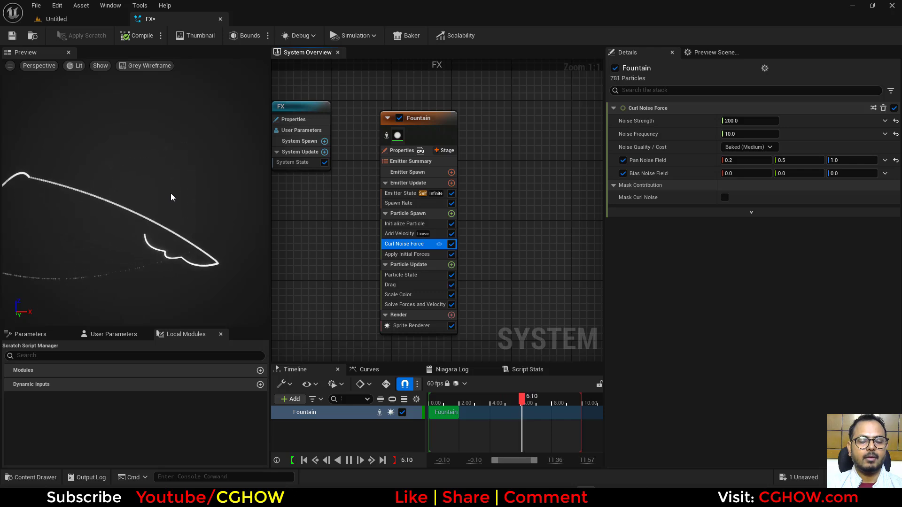
{"action": "left_click_drag", "start_coordinate": [406, 234], "coordinate": [414, 253]}
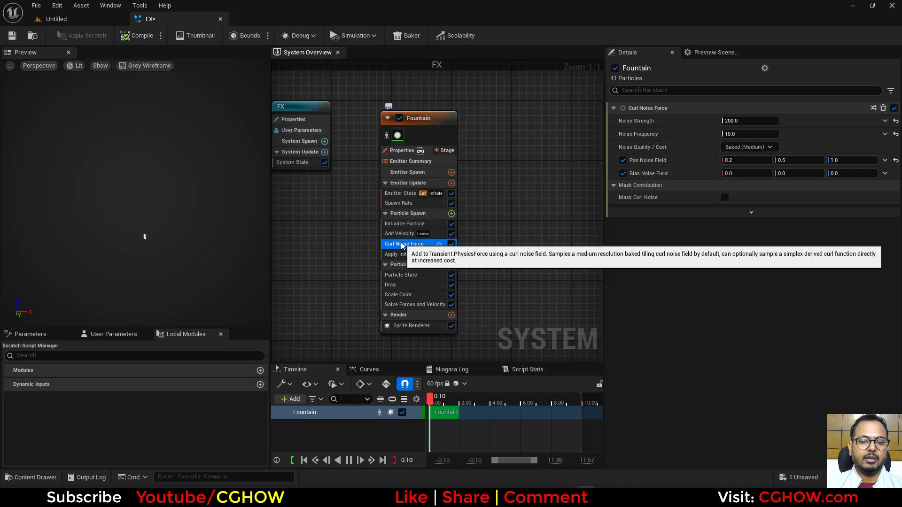
{"action": "left_click_drag", "start_coordinate": [403, 245], "coordinate": [406, 284]}
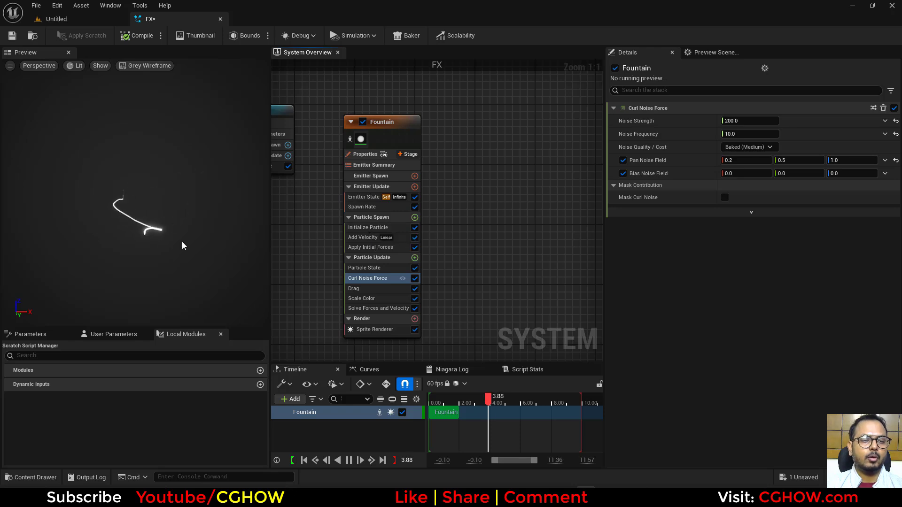
{"action": "left_click", "coordinate": [380, 132]}
{"action": "key", "text": "ctrl+c"}
{"action": "key", "text": "ctrl+v"}
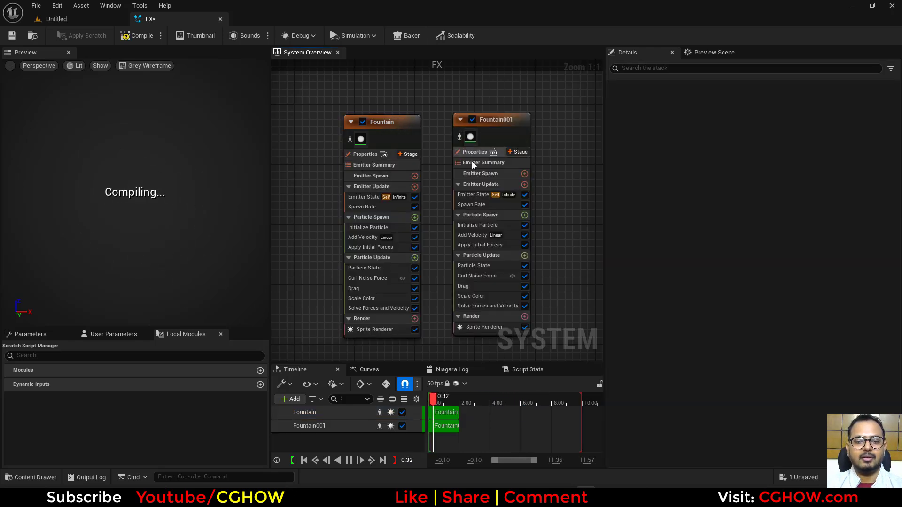
{"action": "left_click", "coordinate": [477, 276]}
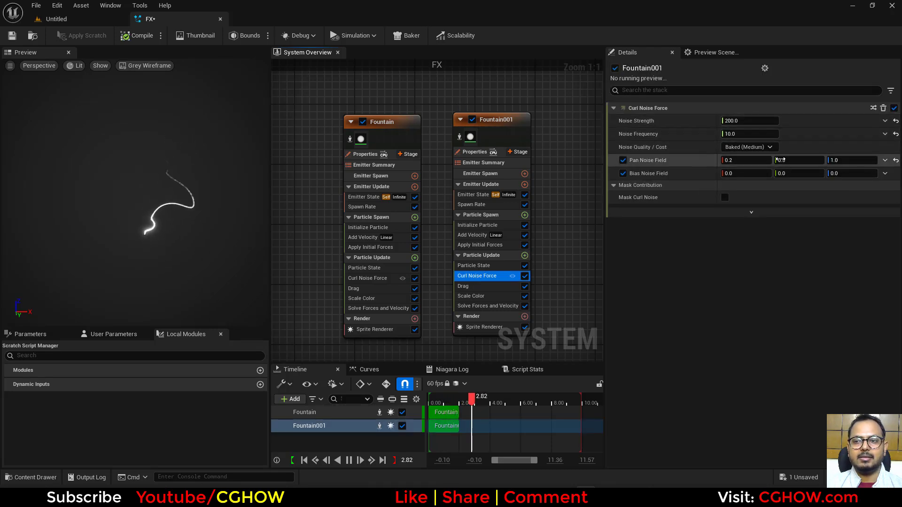
{"action": "type", "text": "."}
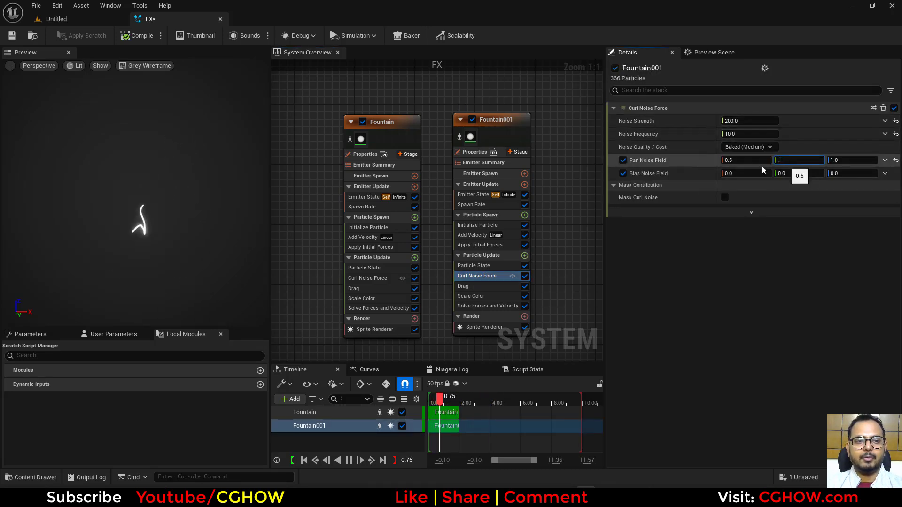
{"action": "type", "text": "2"}
{"action": "key", "text": "Return"}
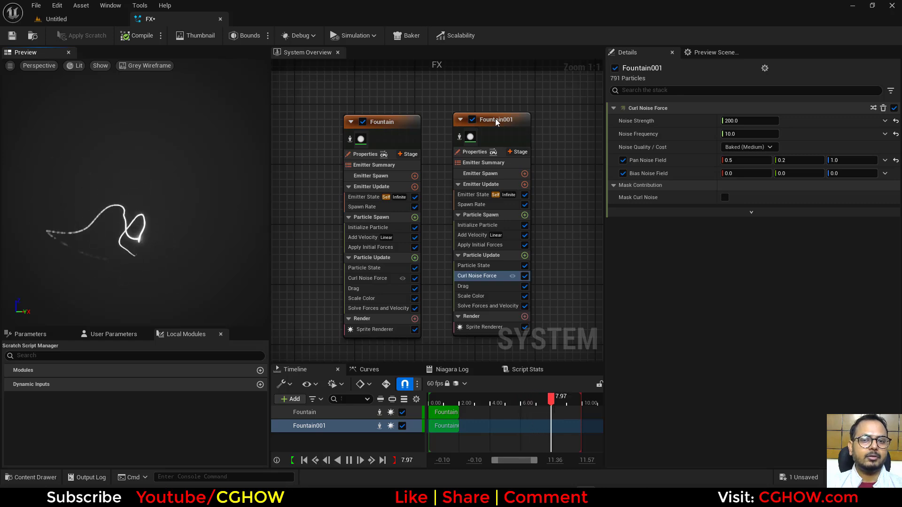
{"action": "key", "text": "Delete"}
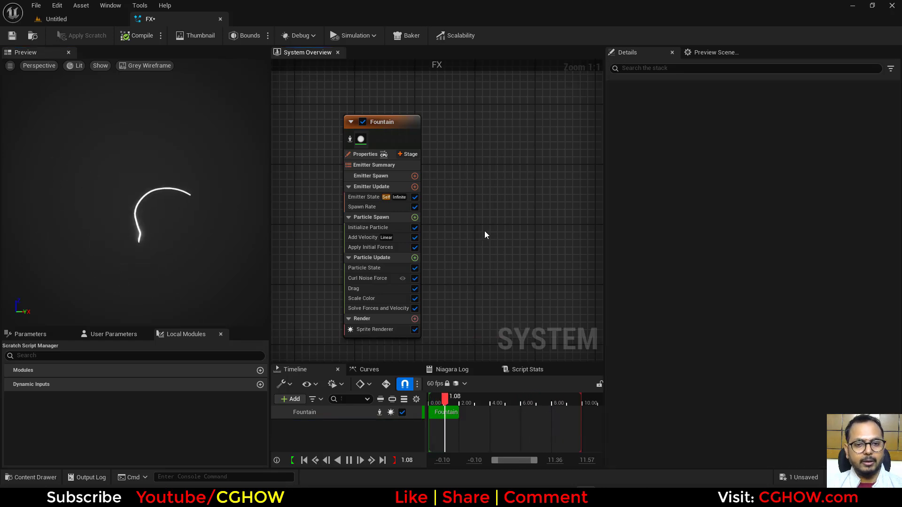
Expand Curl Noise Force's advanced parameters and lower its Random Seed from 11 to 6.
{"action": "right_click_drag", "start_coordinate": [484, 230], "coordinate": [521, 200]}
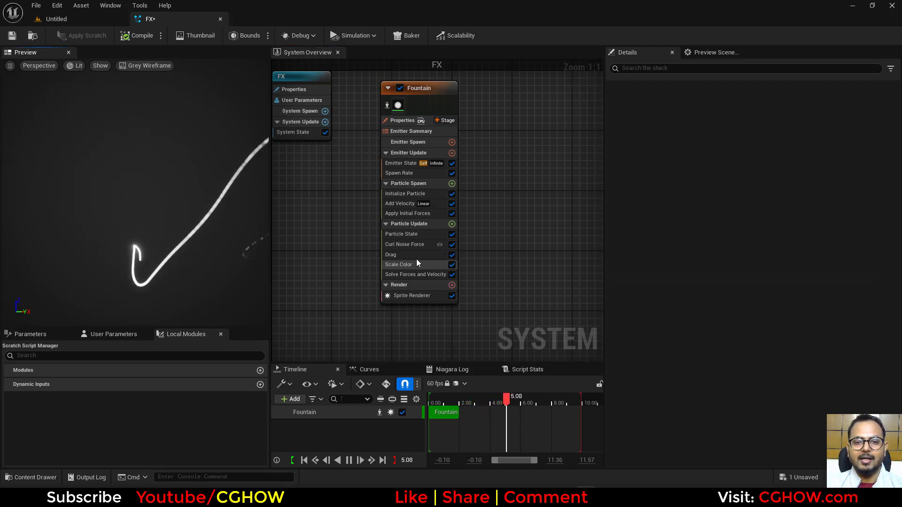
{"action": "left_click", "coordinate": [409, 244]}
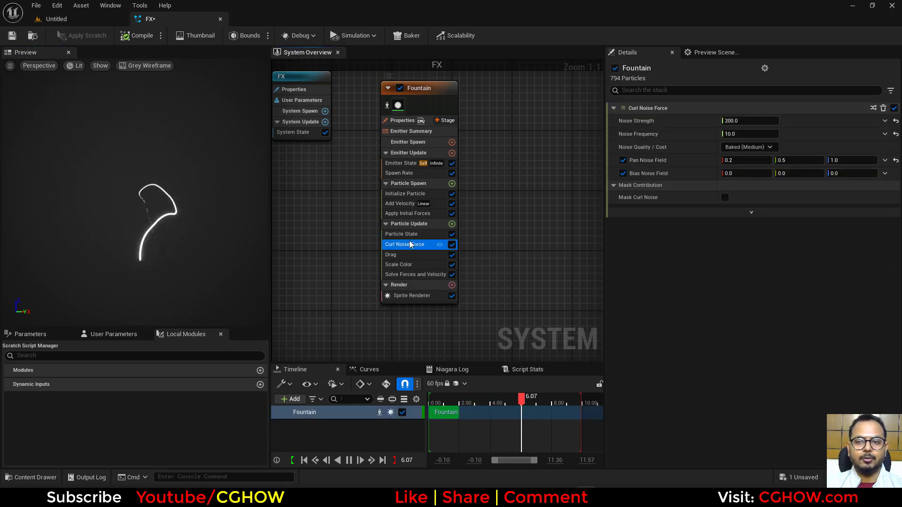
{"action": "left_click", "coordinate": [751, 212]}
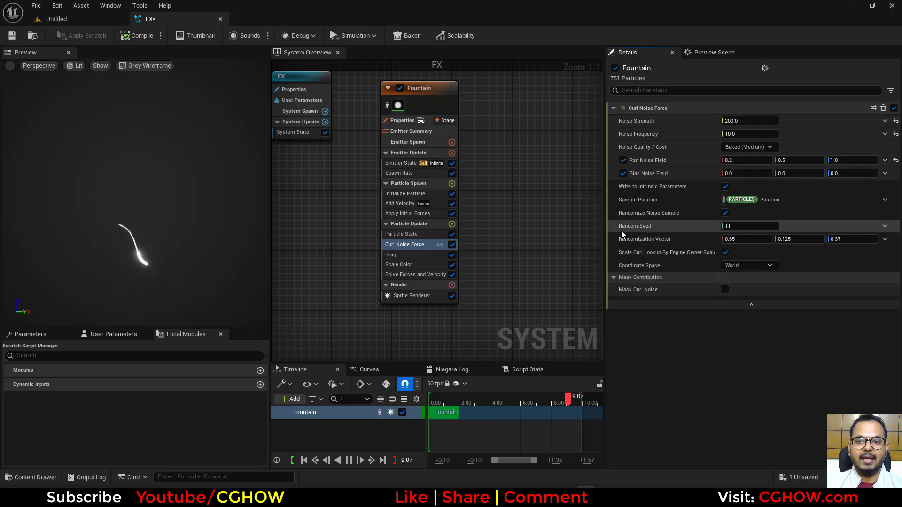
{"action": "mouse_move", "coordinate": [678, 233]}
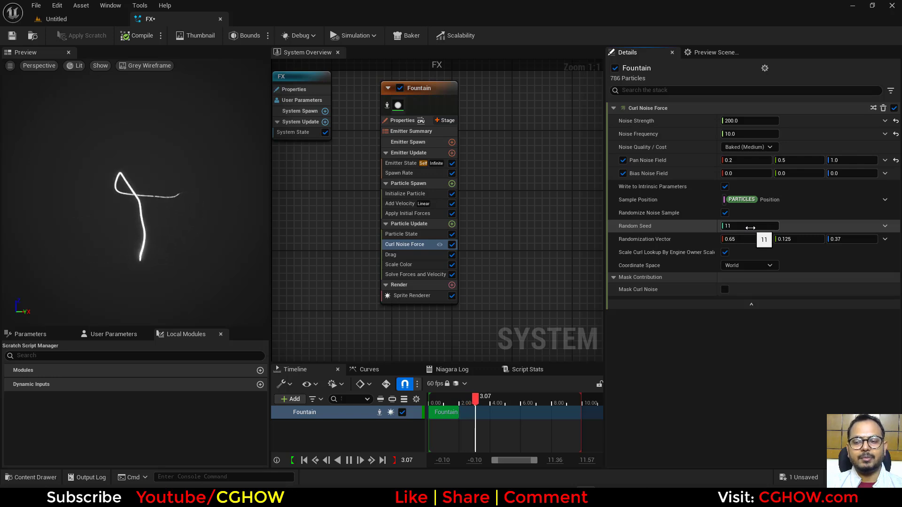
{"action": "left_click_drag", "start_coordinate": [741, 227], "coordinate": [153, 227]}
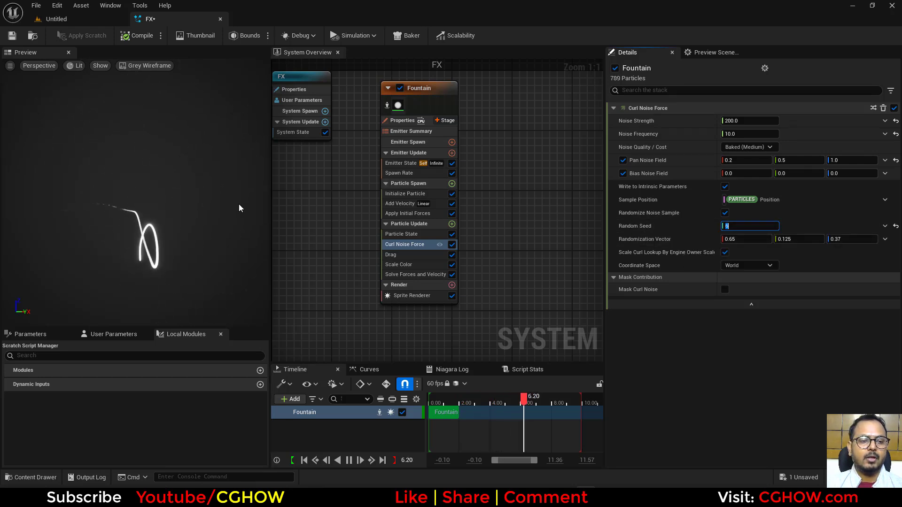
Drive the curl noise Random Seed with Random Range Int, Minimum 0 and Maximum 5.
{"action": "left_click", "coordinate": [884, 226]}
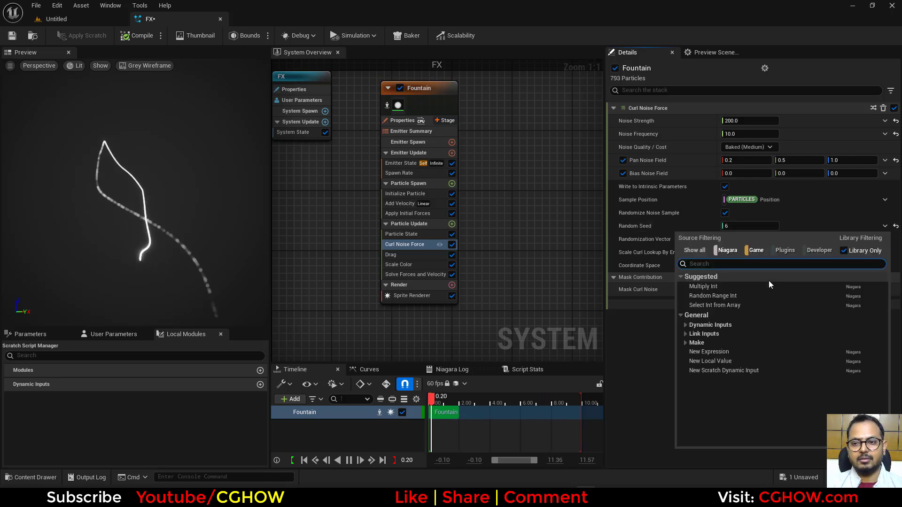
{"action": "type", "text": "un"}
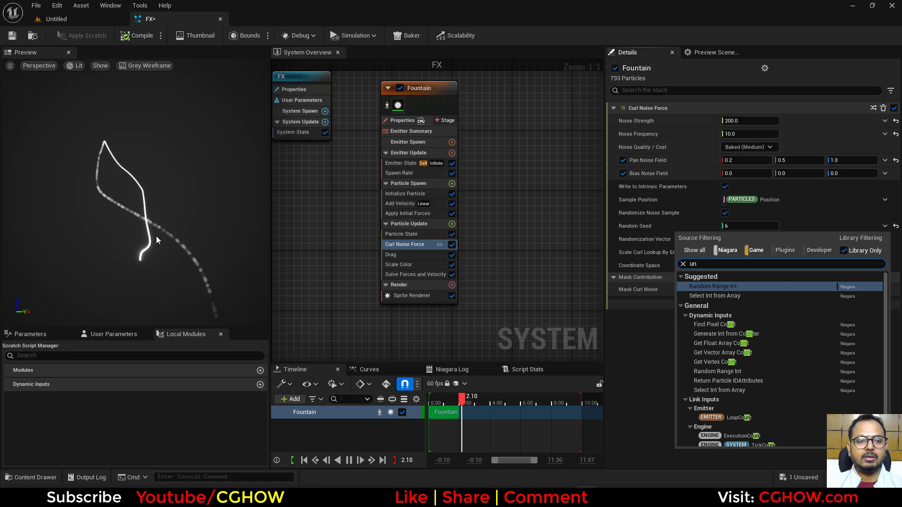
{"action": "left_click", "coordinate": [723, 288]}
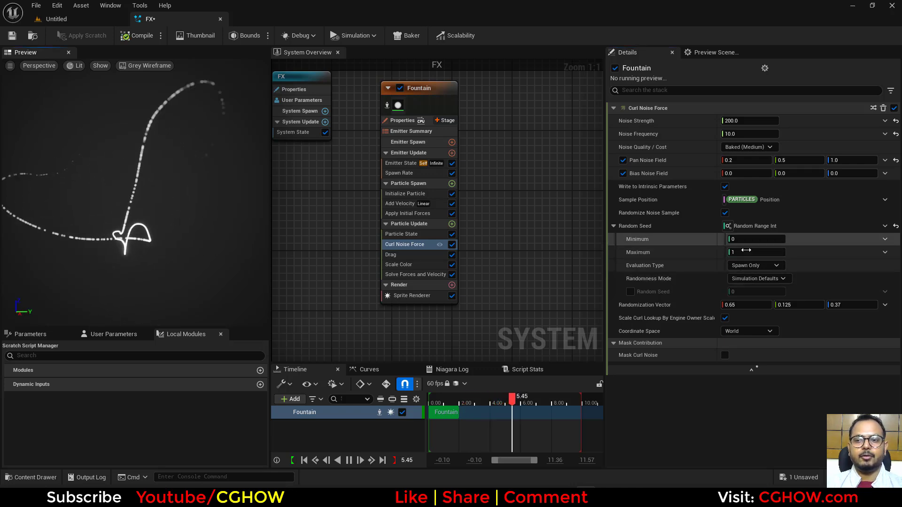
{"action": "left_click", "coordinate": [748, 253]}
{"action": "type", "text": "2"}
{"action": "key", "text": "Return"}
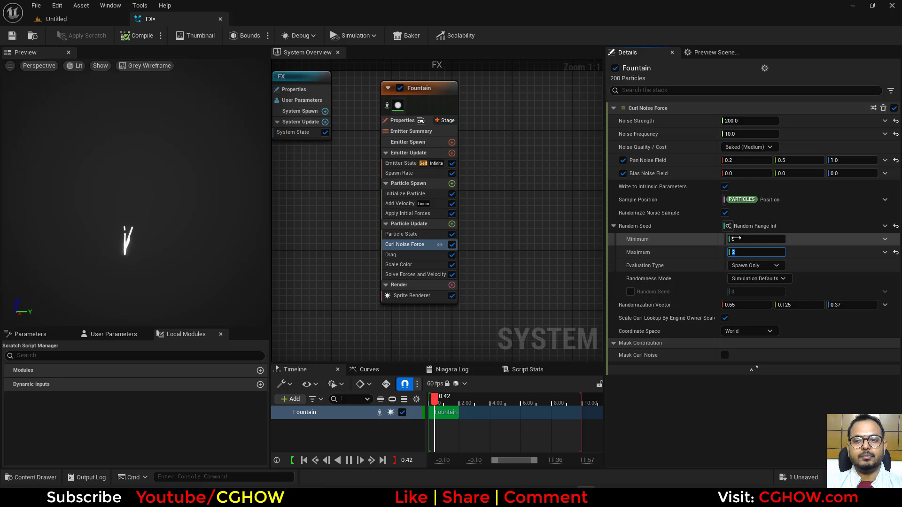
{"action": "type", "text": "5"}
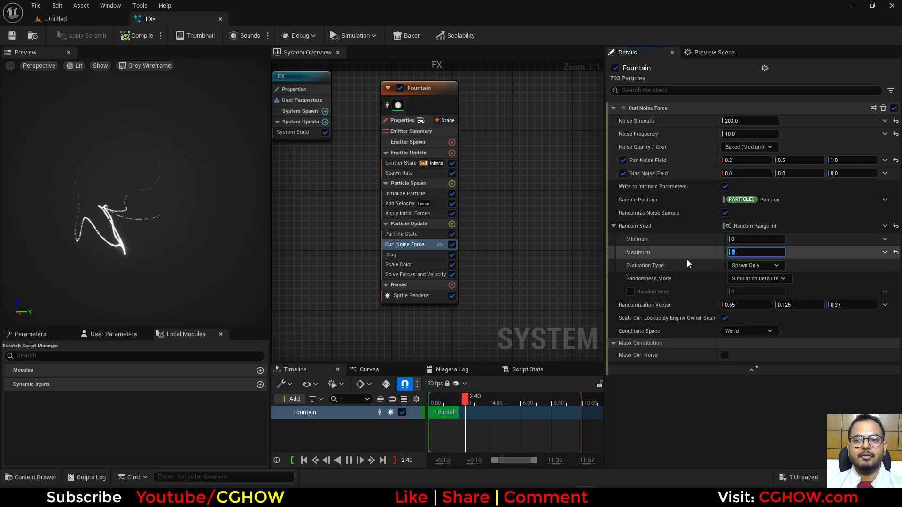
{"action": "key", "text": "Return"}
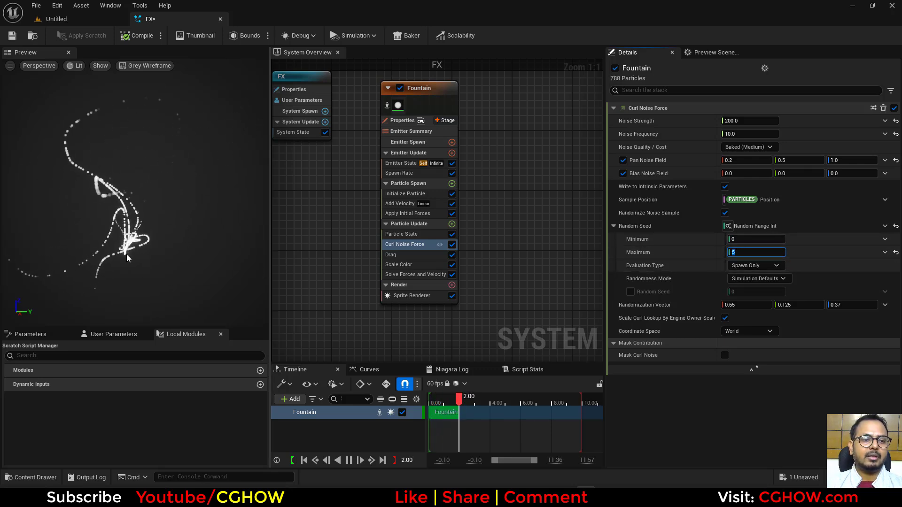
{"action": "left_click", "coordinate": [244, 225]}
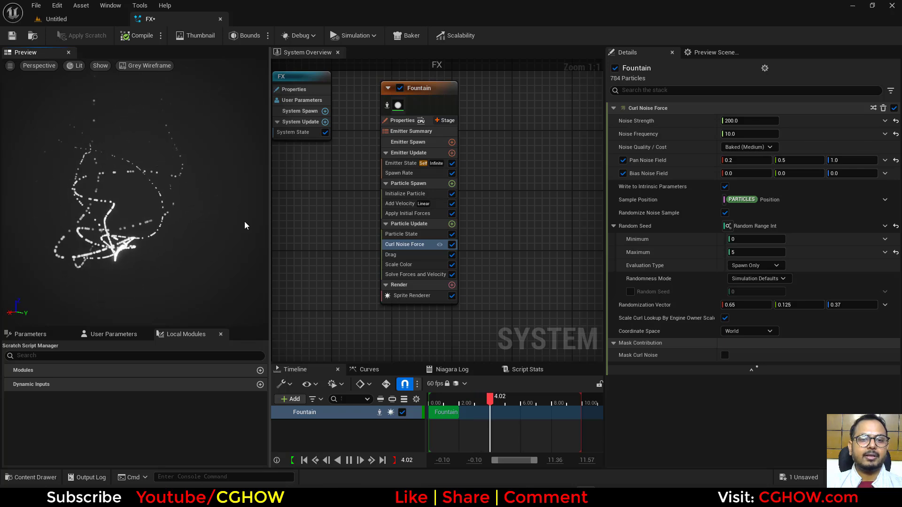
{"action": "left_click", "coordinate": [404, 172]}
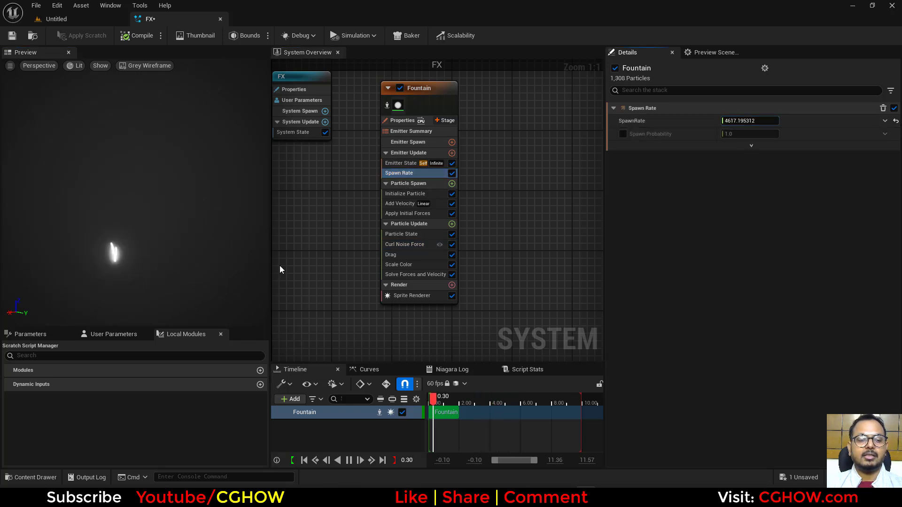
Set Initialize Particle's colour to orange and select the emitter's Properties.
{"action": "left_click_drag", "start_coordinate": [111, 292], "coordinate": [263, 286]}
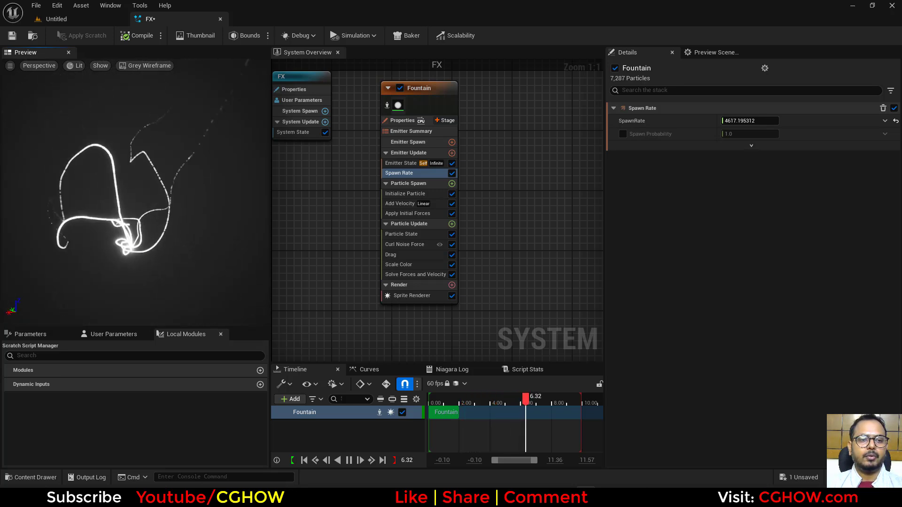
{"action": "right_click_drag", "start_coordinate": [338, 232], "coordinate": [346, 247]}
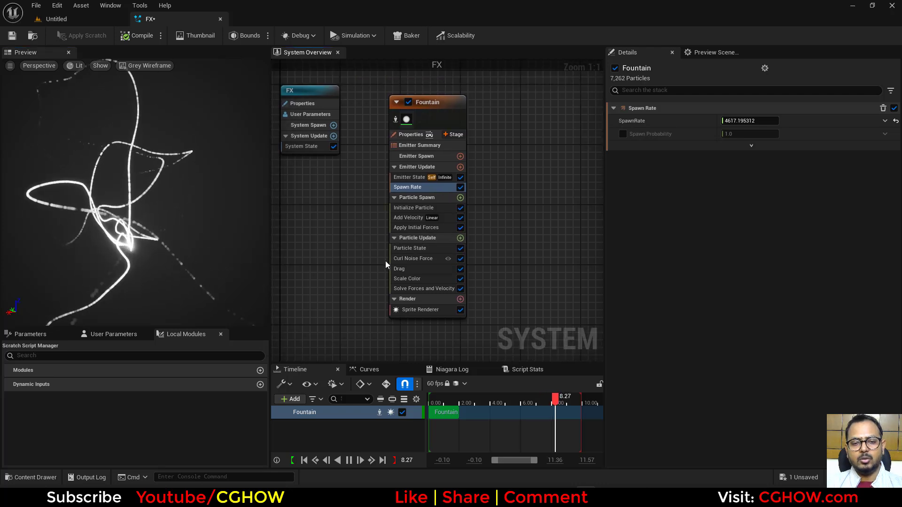
{"action": "left_click", "coordinate": [404, 259]}
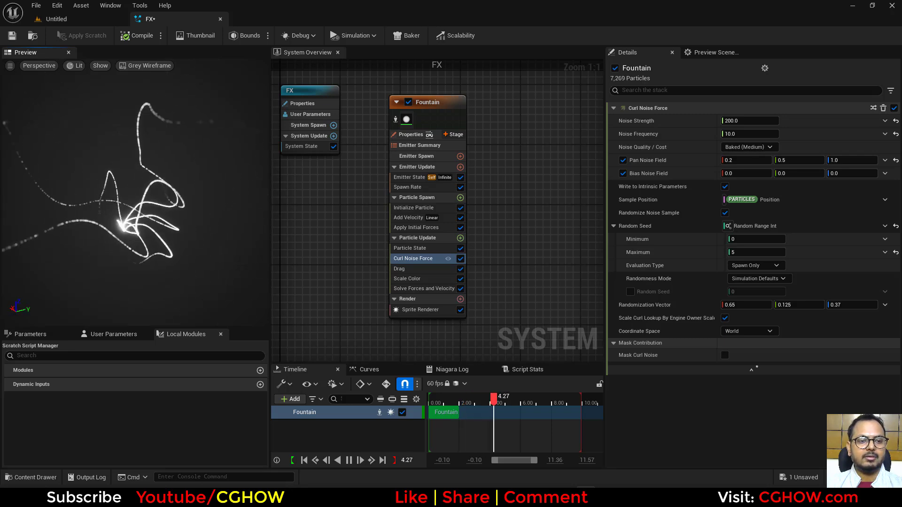
{"action": "left_click", "coordinate": [414, 207]}
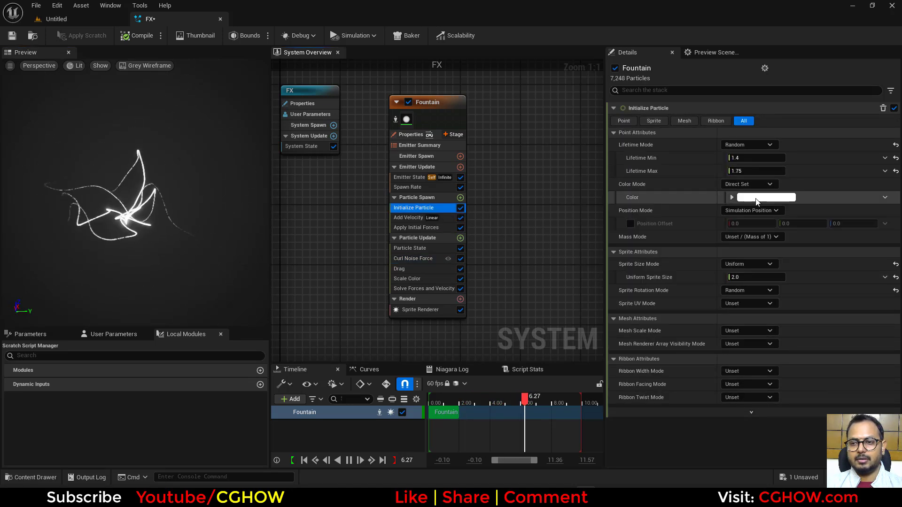
{"action": "left_click", "coordinate": [766, 197]}
{"action": "left_click_drag", "start_coordinate": [641, 294], "coordinate": [686, 291]}
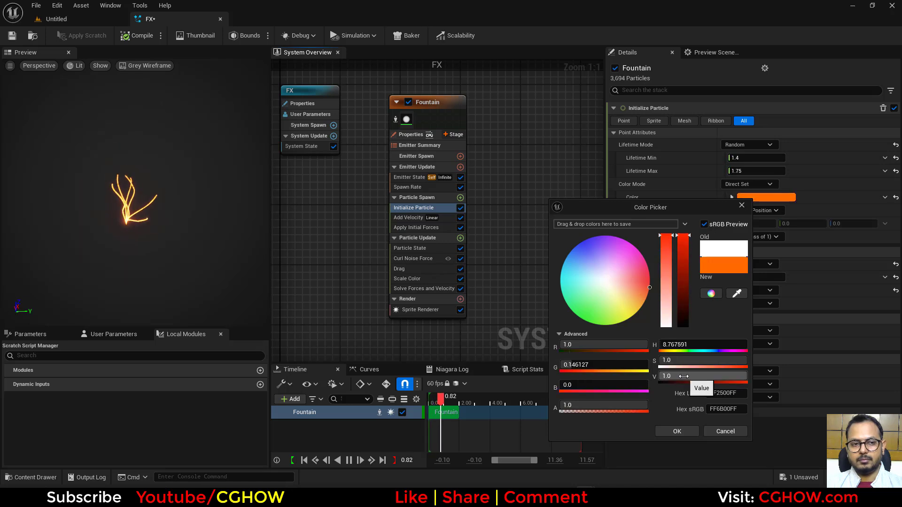
{"action": "left_click", "coordinate": [677, 431]}
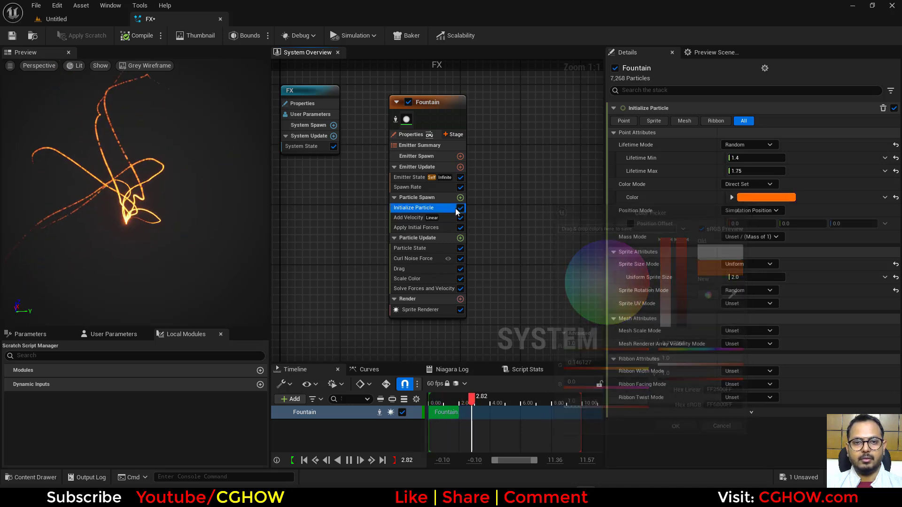
{"action": "left_click", "coordinate": [412, 145]}
{"action": "left_click", "coordinate": [412, 135]}
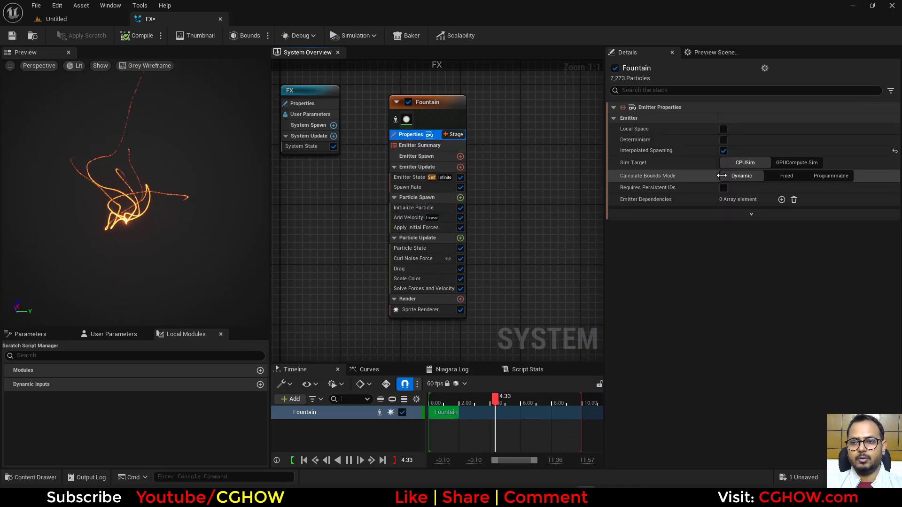
Set the emitter's Sim Target to GPUCompute Sim and Calculate Bounds Mode to Fixed.
{"action": "left_click", "coordinate": [796, 162]}
{"action": "left_click", "coordinate": [413, 187]}
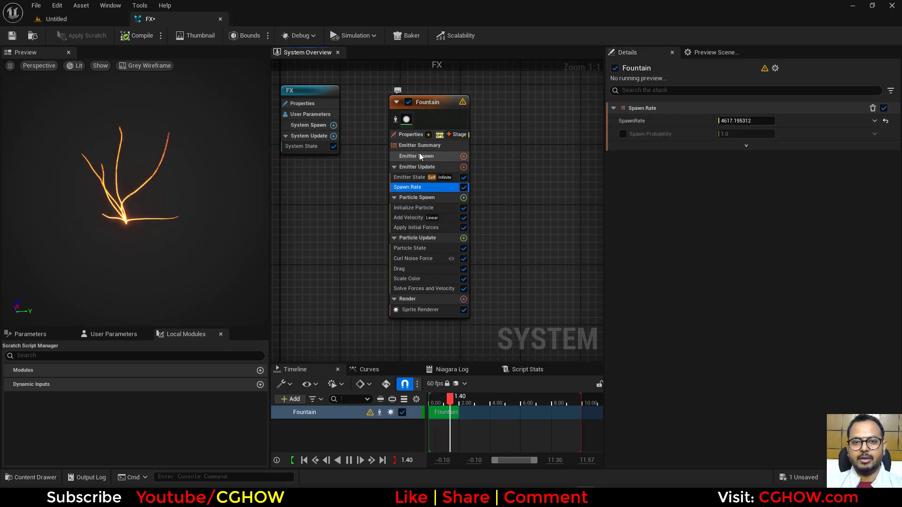
{"action": "left_click", "coordinate": [411, 135]}
{"action": "left_click", "coordinate": [783, 200]}
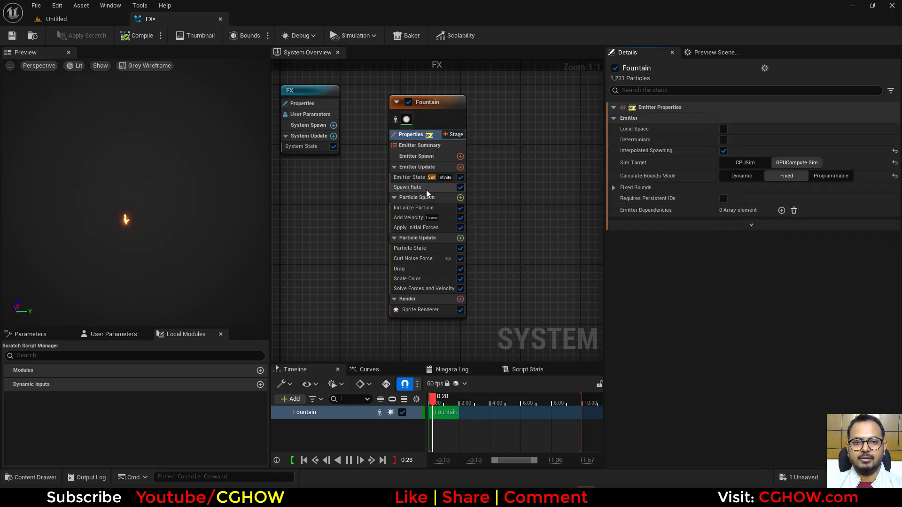
Set the Spawn Rate to 5000 and check the trails in the preview.
{"action": "left_click", "coordinate": [408, 187]}
{"action": "left_click", "coordinate": [749, 120]}
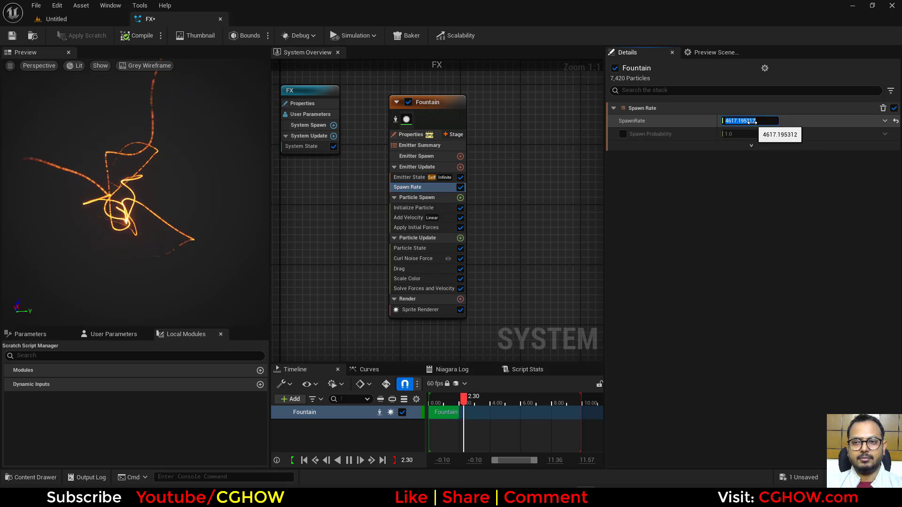
{"action": "type", "text": "5000"}
{"action": "key", "text": "Return"}
{"action": "left_click", "coordinate": [158, 239]}
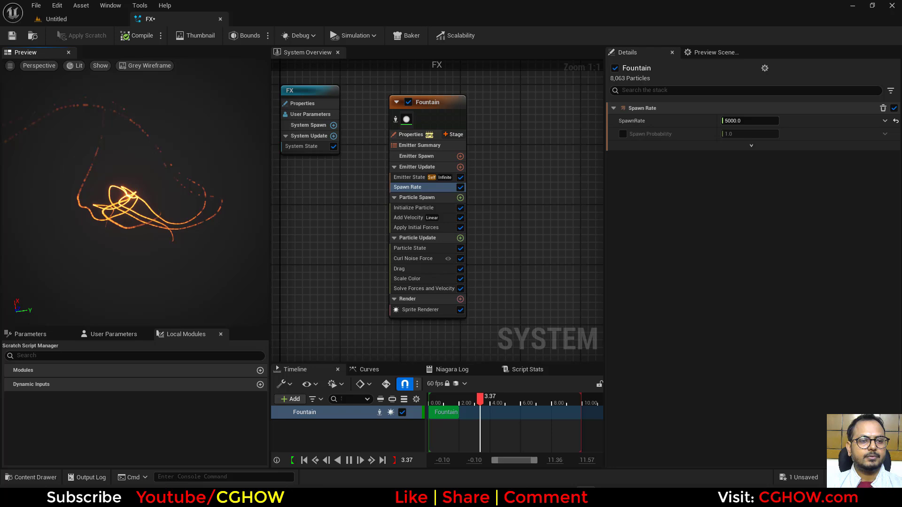
{"action": "left_click_drag", "start_coordinate": [158, 239], "coordinate": [214, 239]}
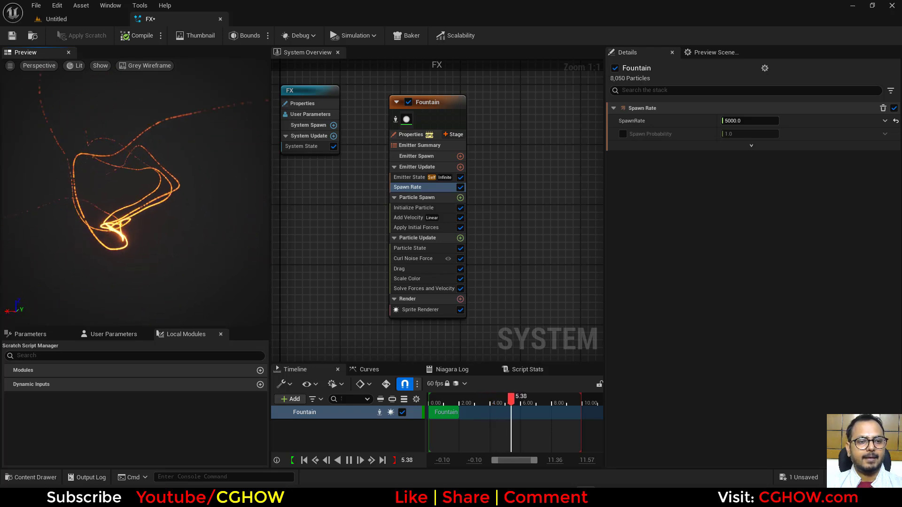